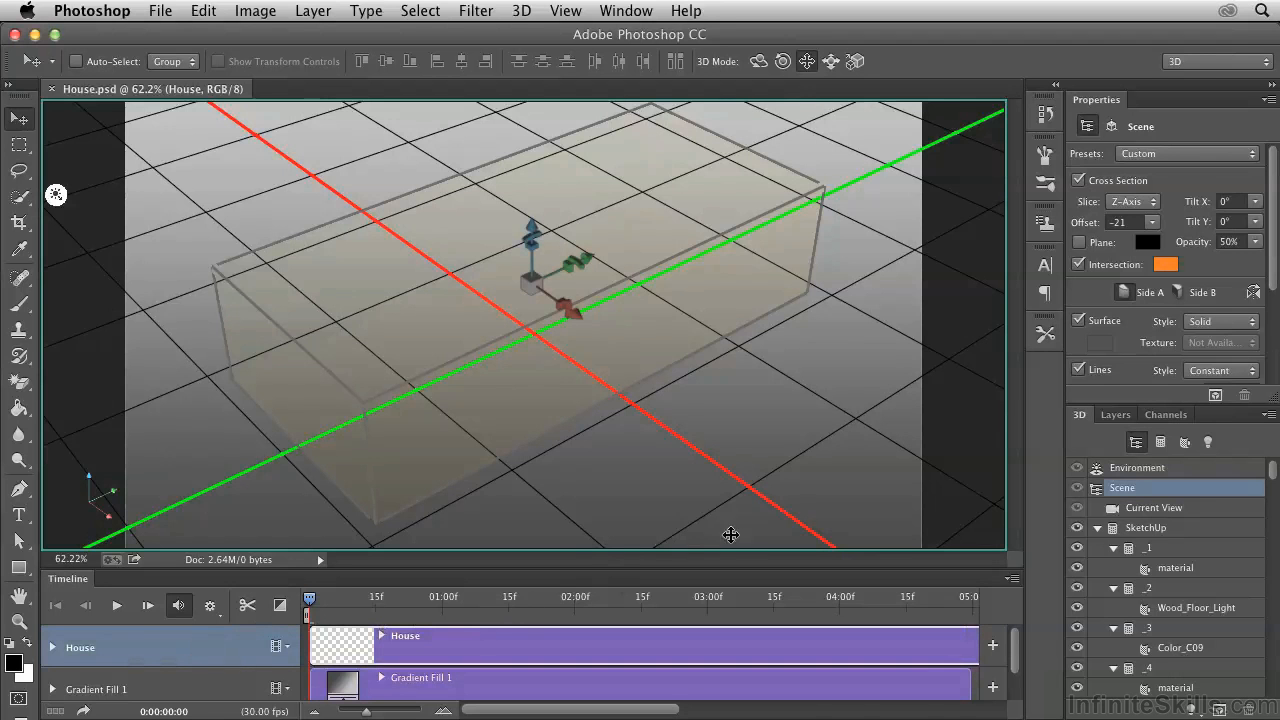
- Expand the House layer's timeline properties, enlarge the timeline, and enable 3D Cross Section keyframing at the first frame
click(1113, 415)
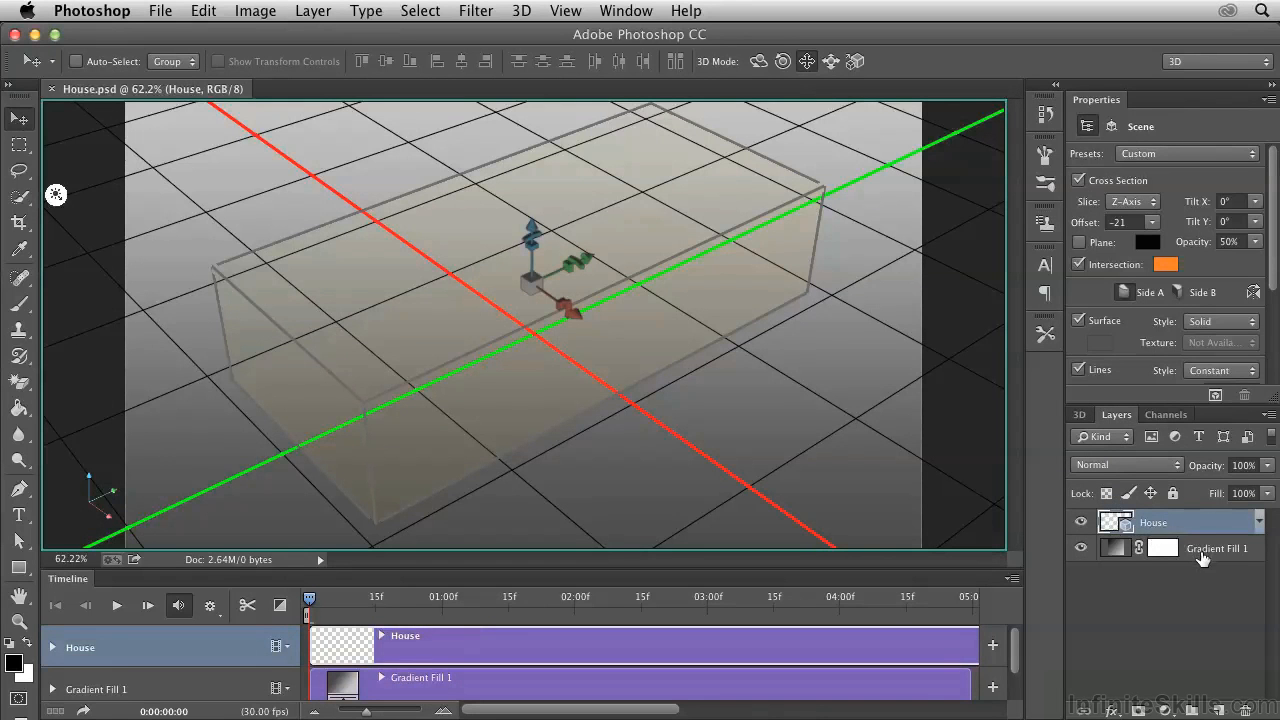
click(1203, 558)
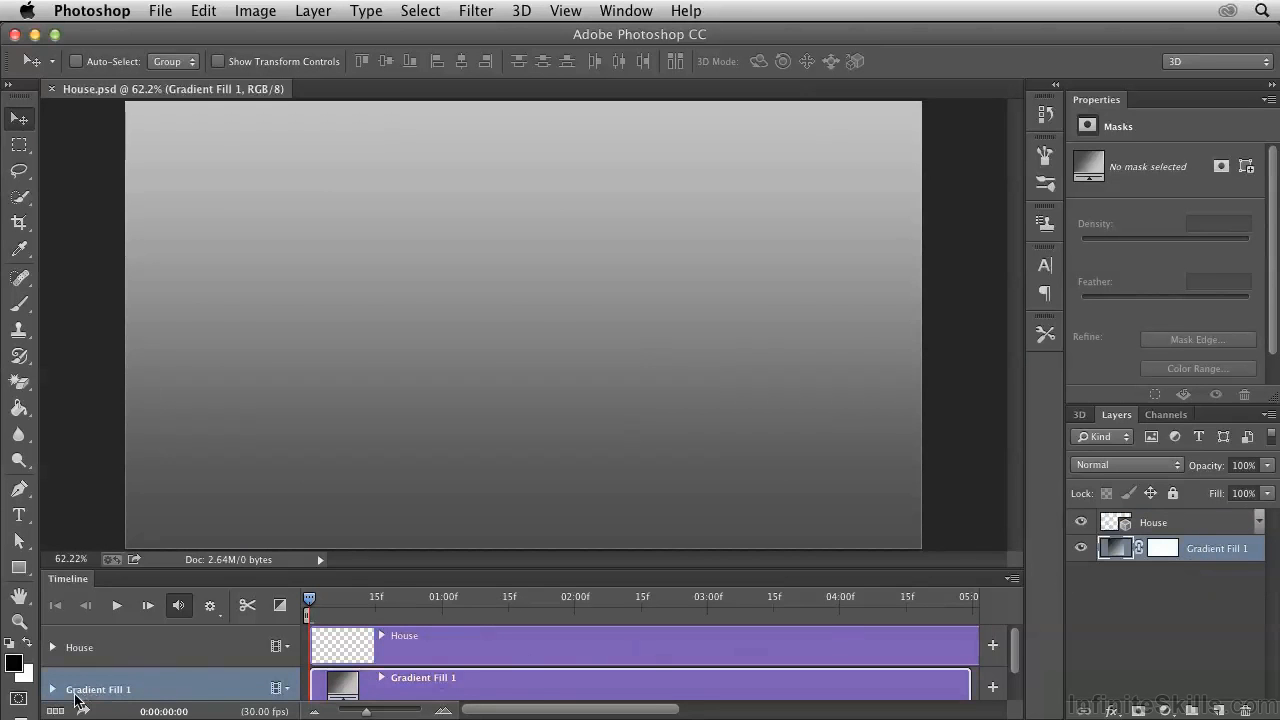
click(80, 652)
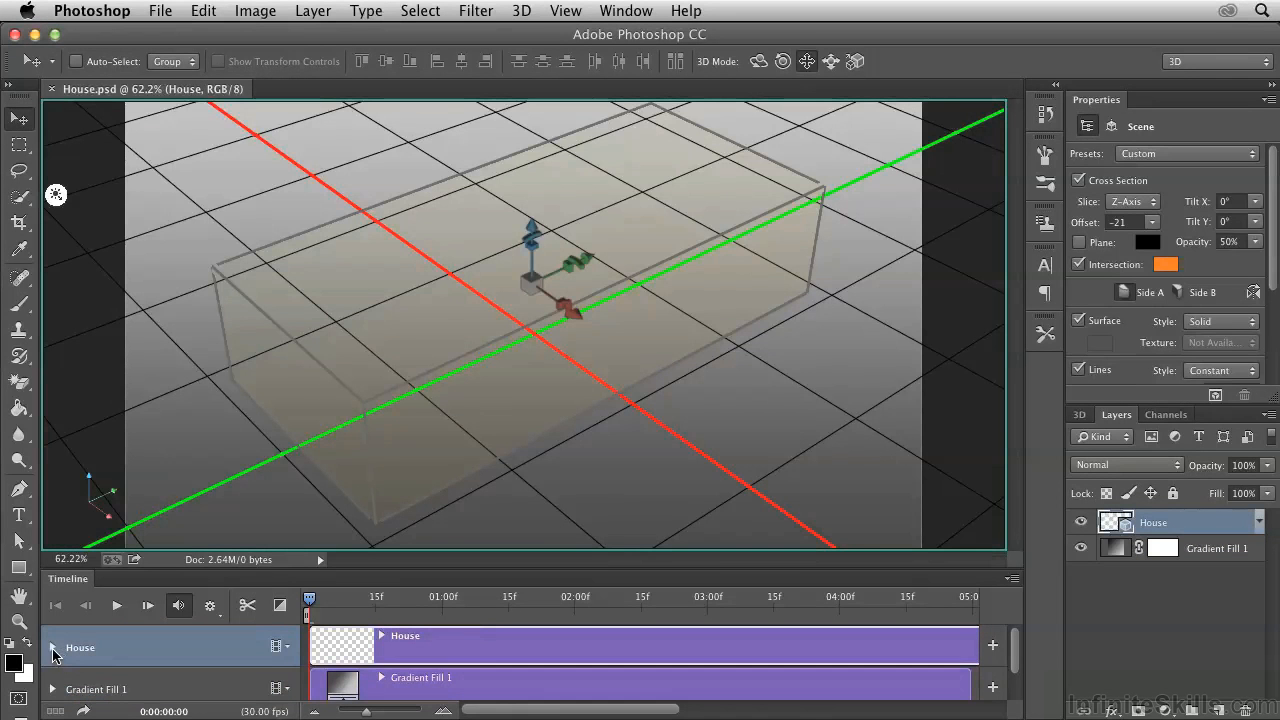
click(53, 648)
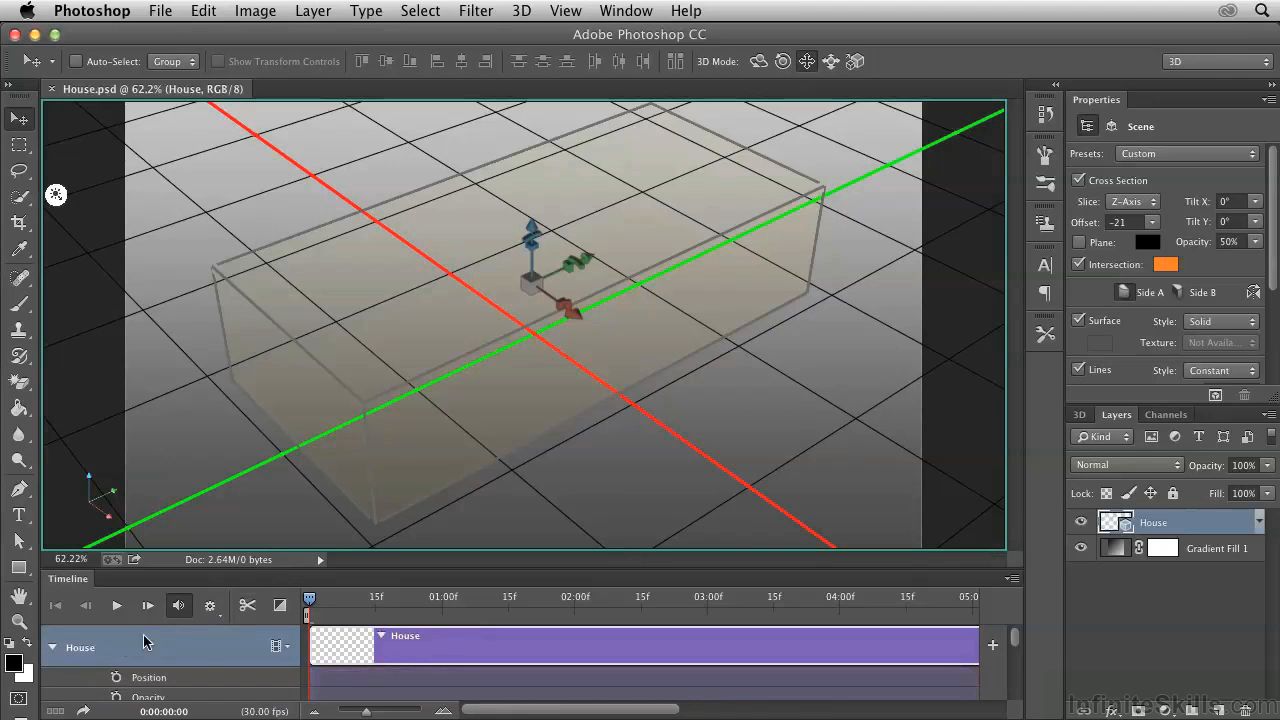
drag(236, 569, 236, 452)
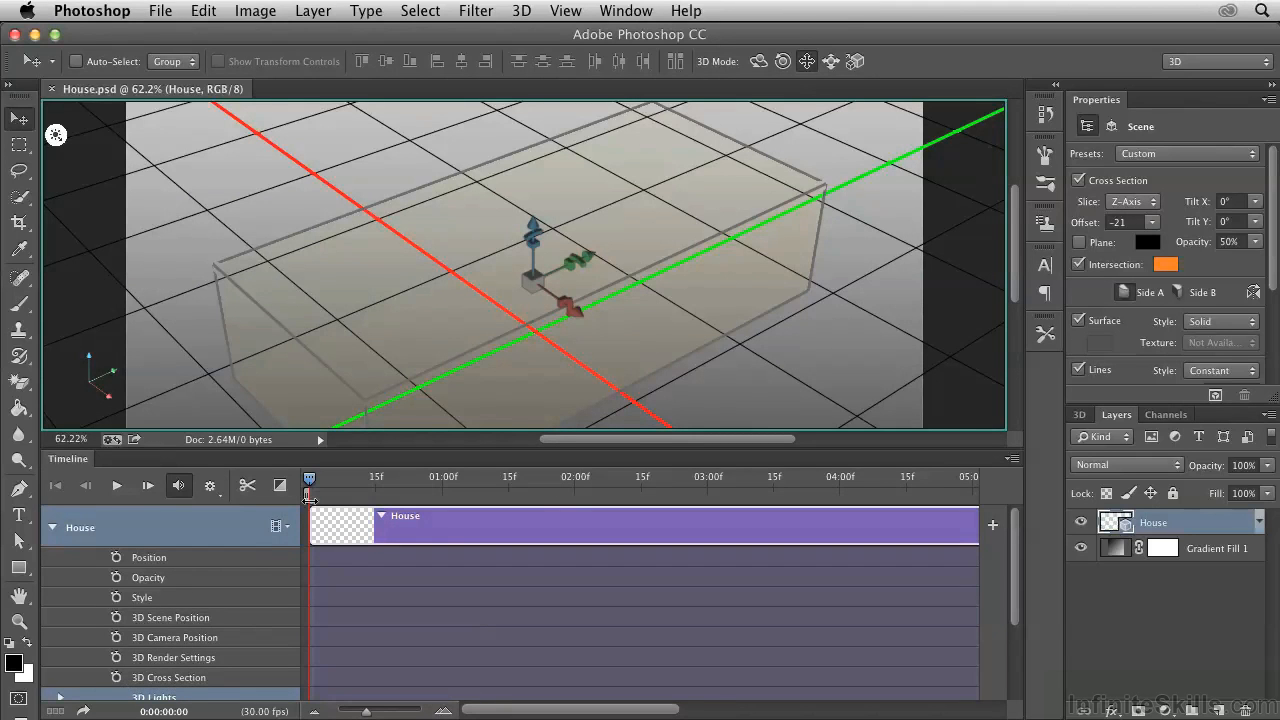
click(117, 679)
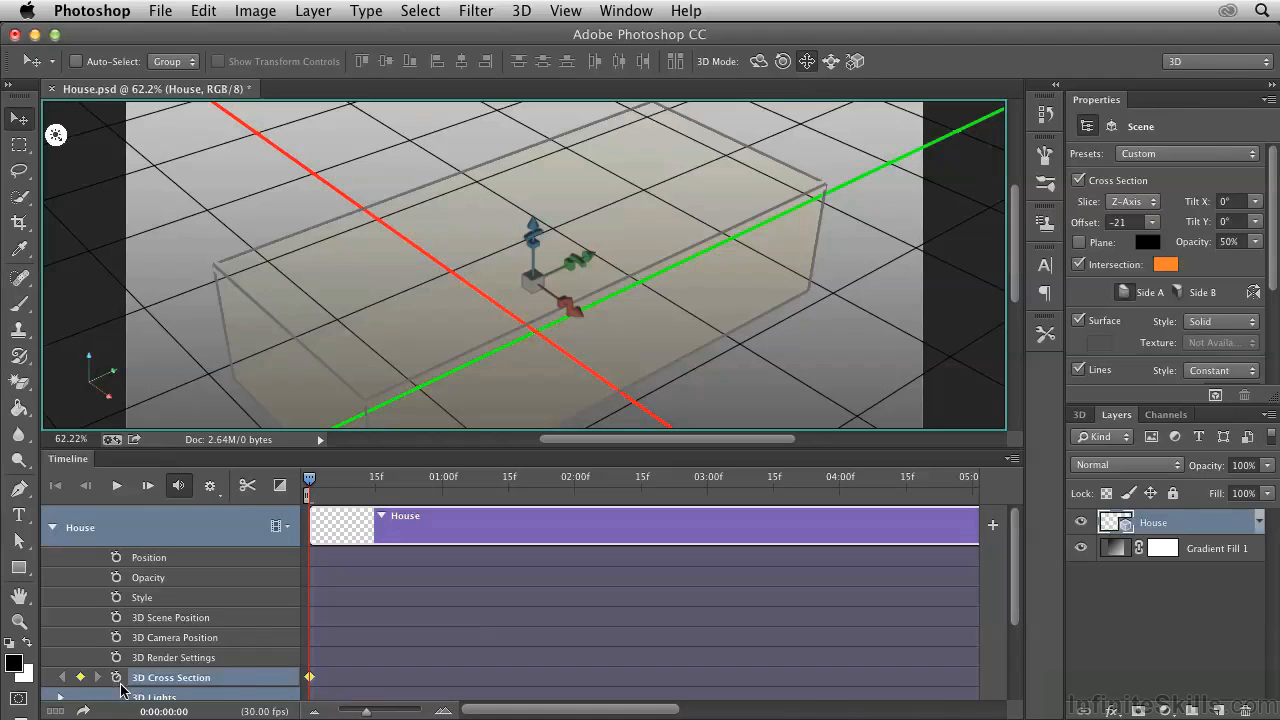
- Move the playhead to the end of the timeline by setting the current time to 0:00:10:00
click(316, 712)
click(316, 712)
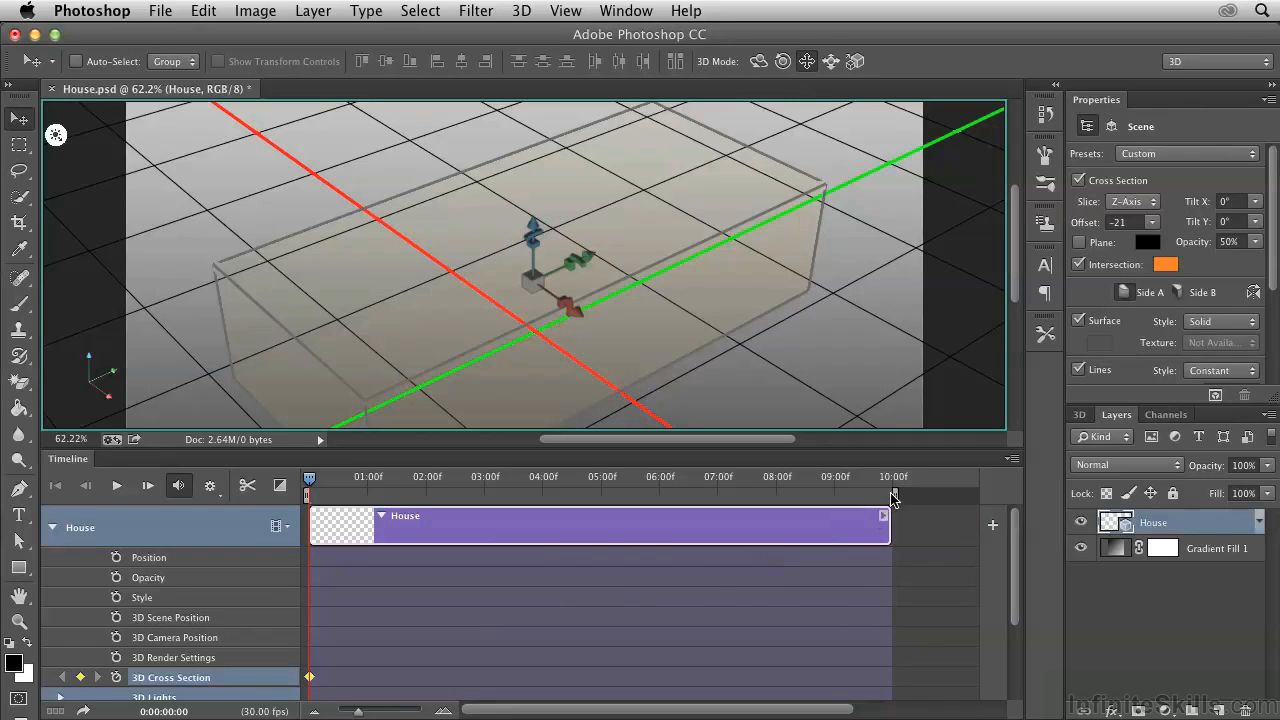
click(1010, 462)
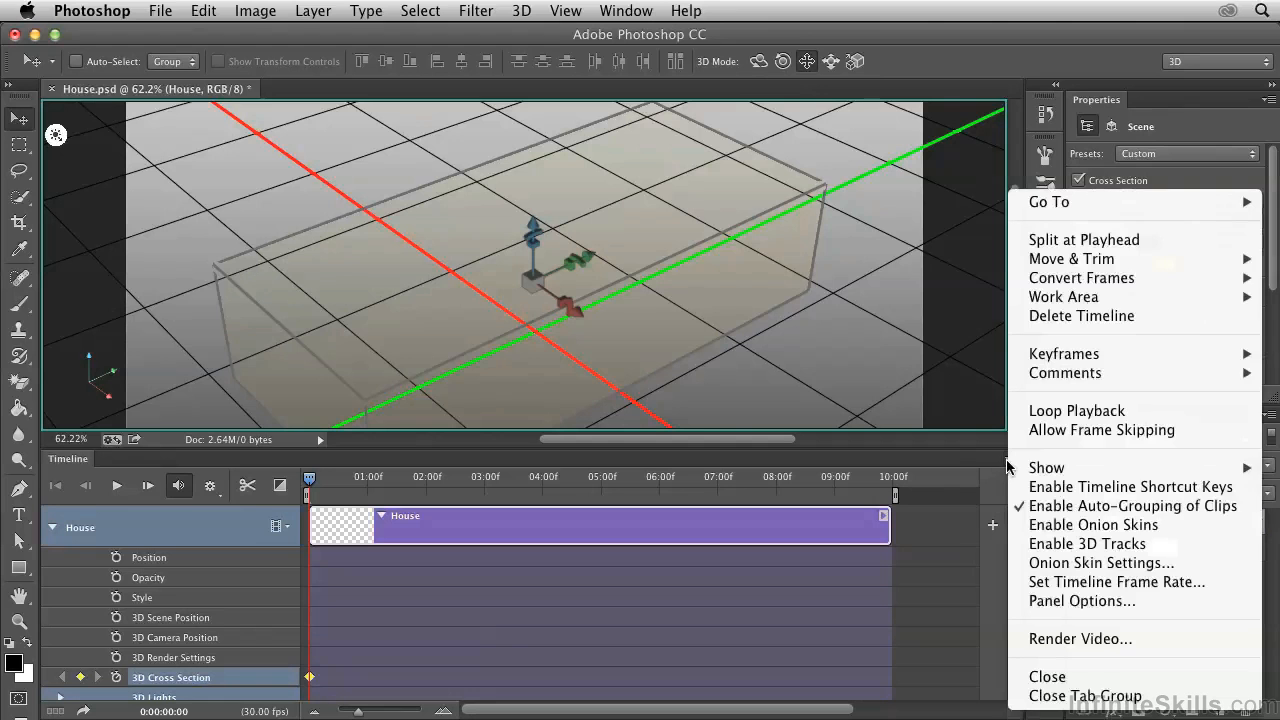
mouse_move(1037, 213)
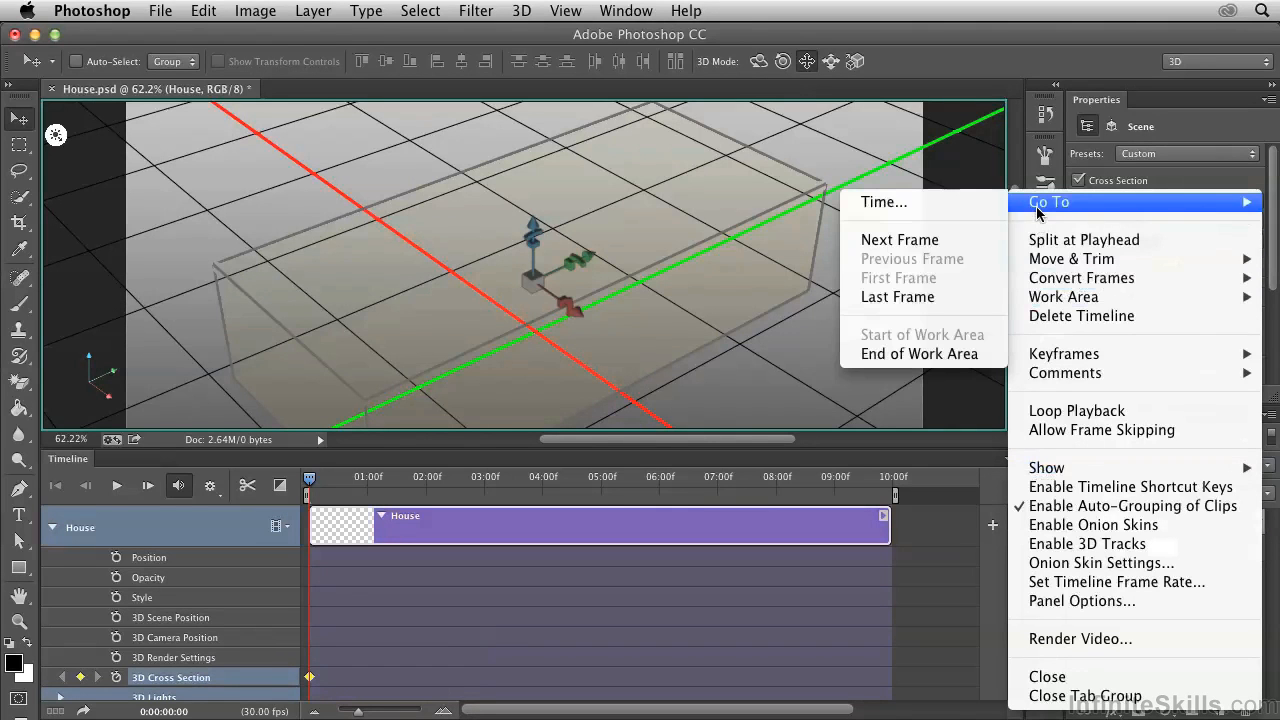
click(870, 201)
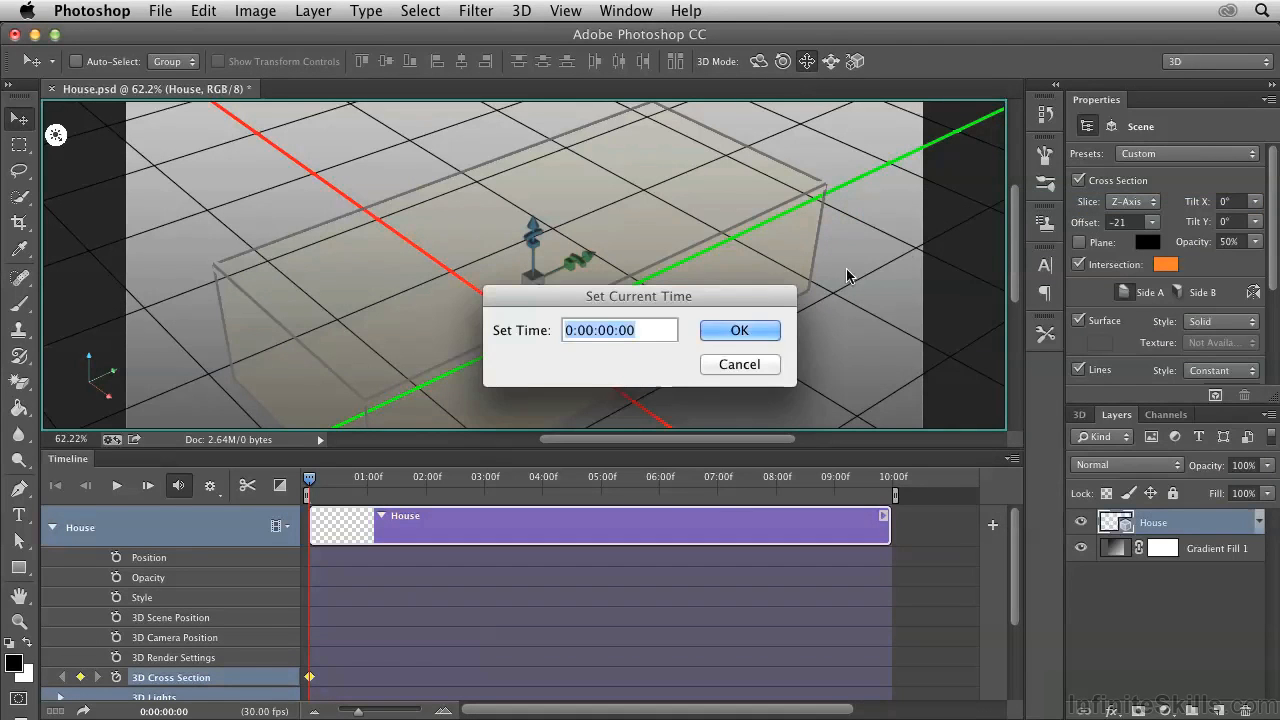
click(603, 330)
text(1)
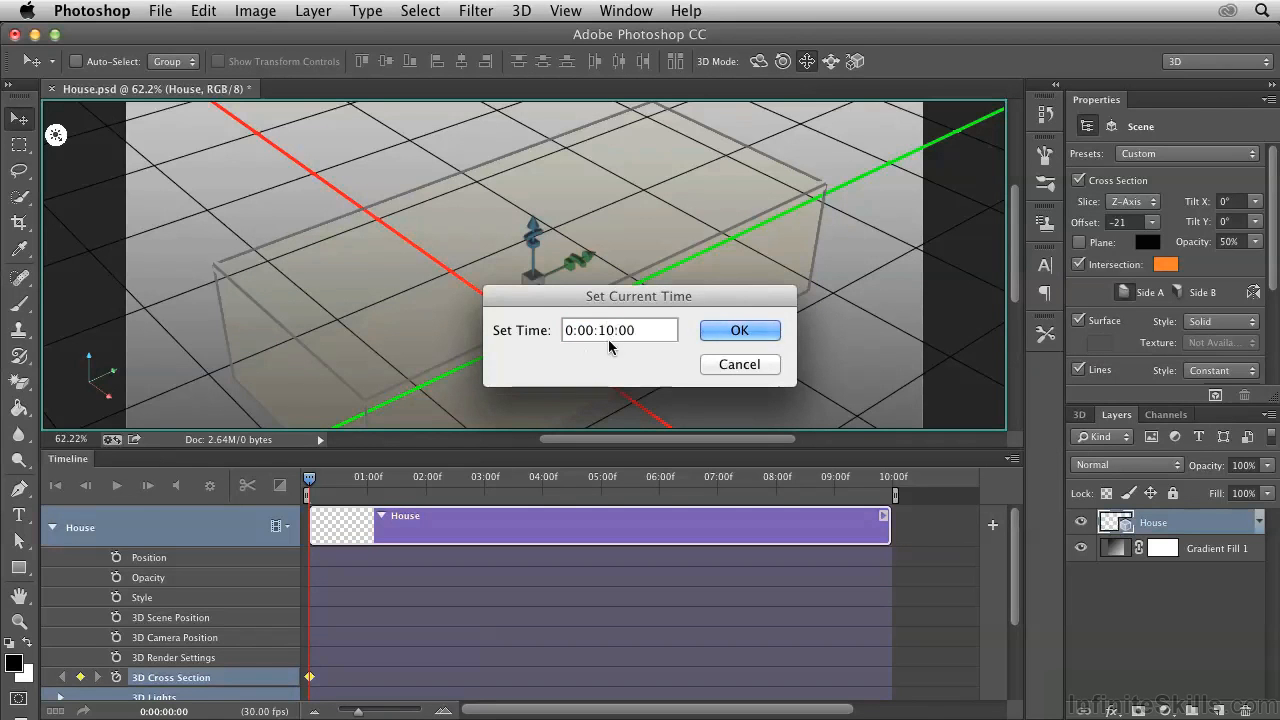
click(726, 339)
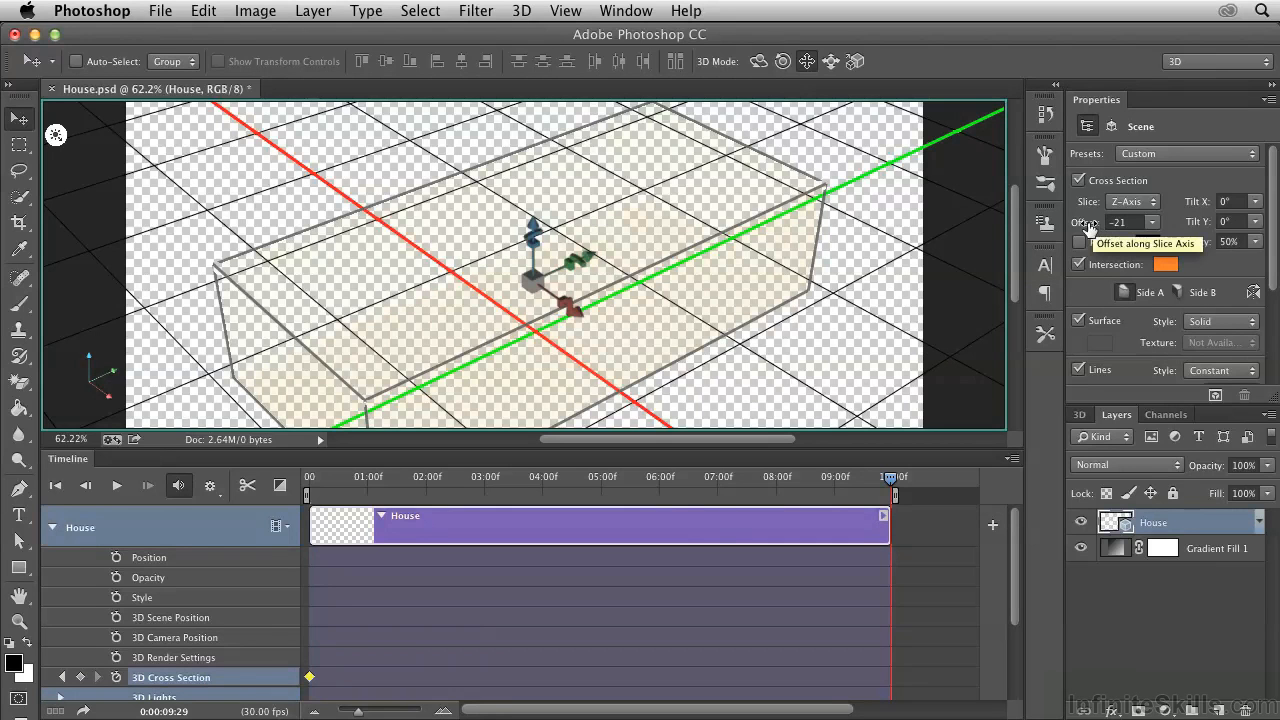
- Set the scene's Z-axis cross section offset to +21 at the last frame and scrub back to preview the slice animation
drag(1086, 226, 1132, 226)
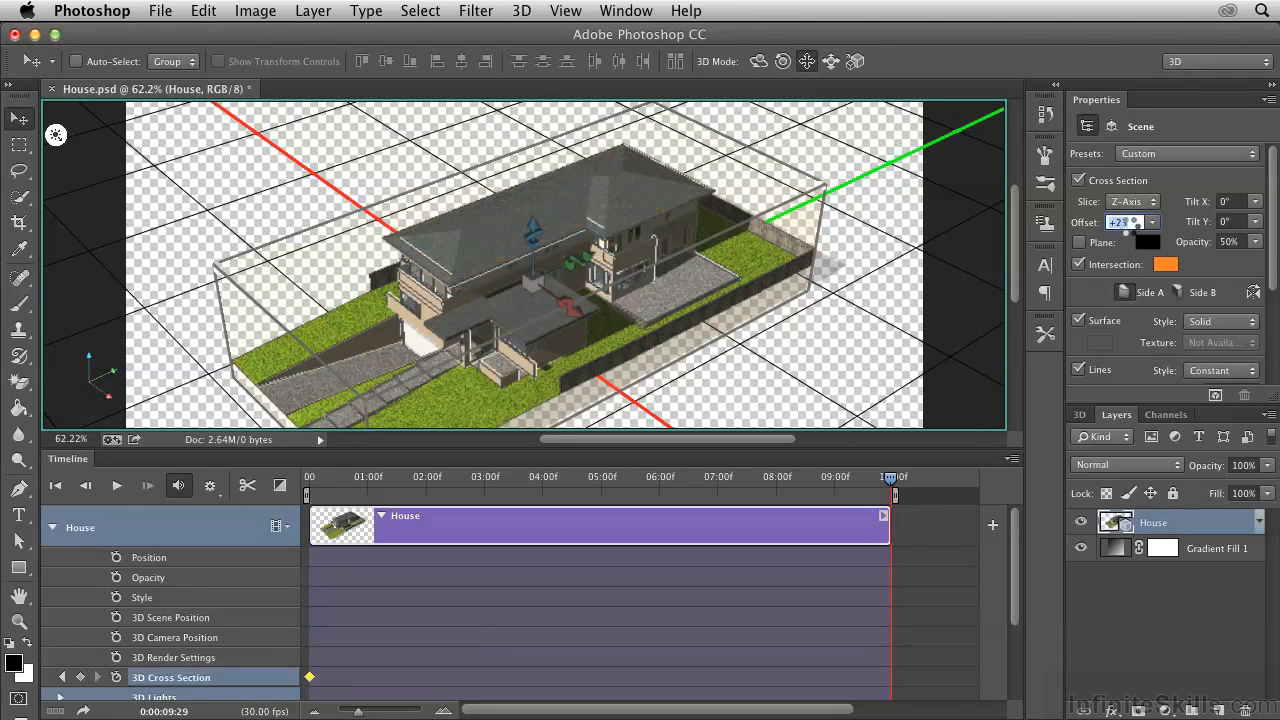
click(1116, 222)
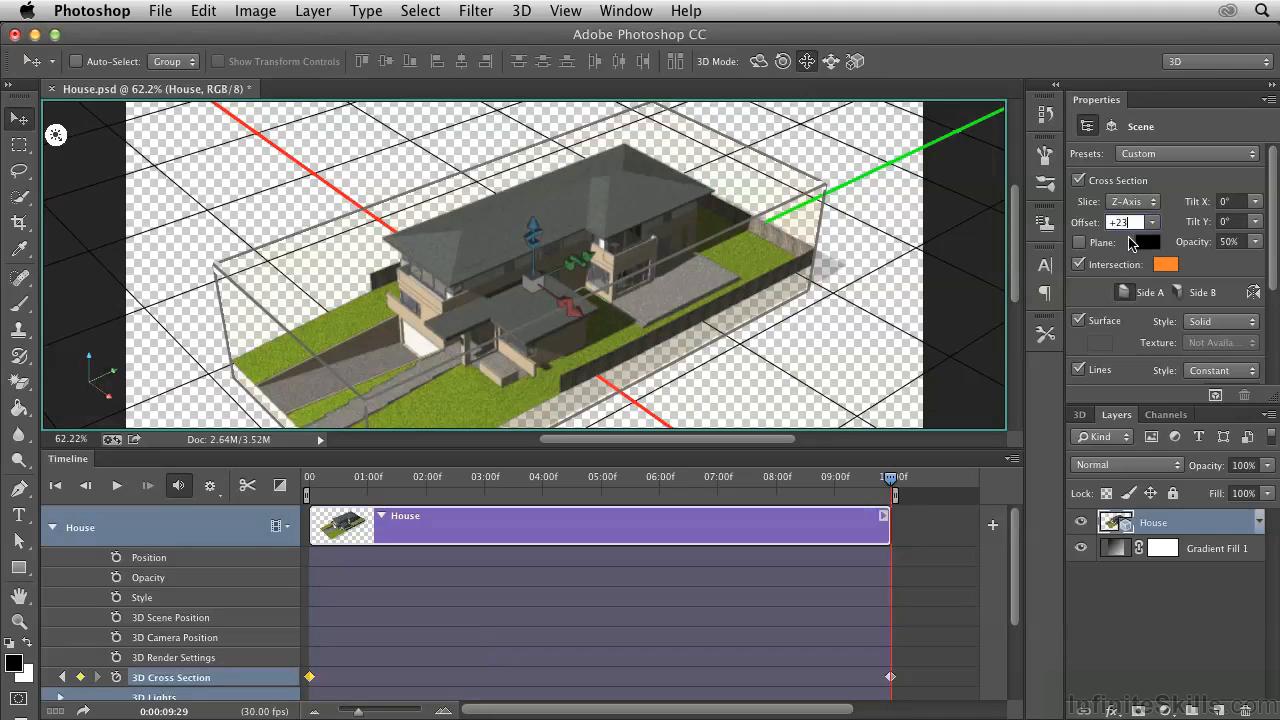
key(Down)
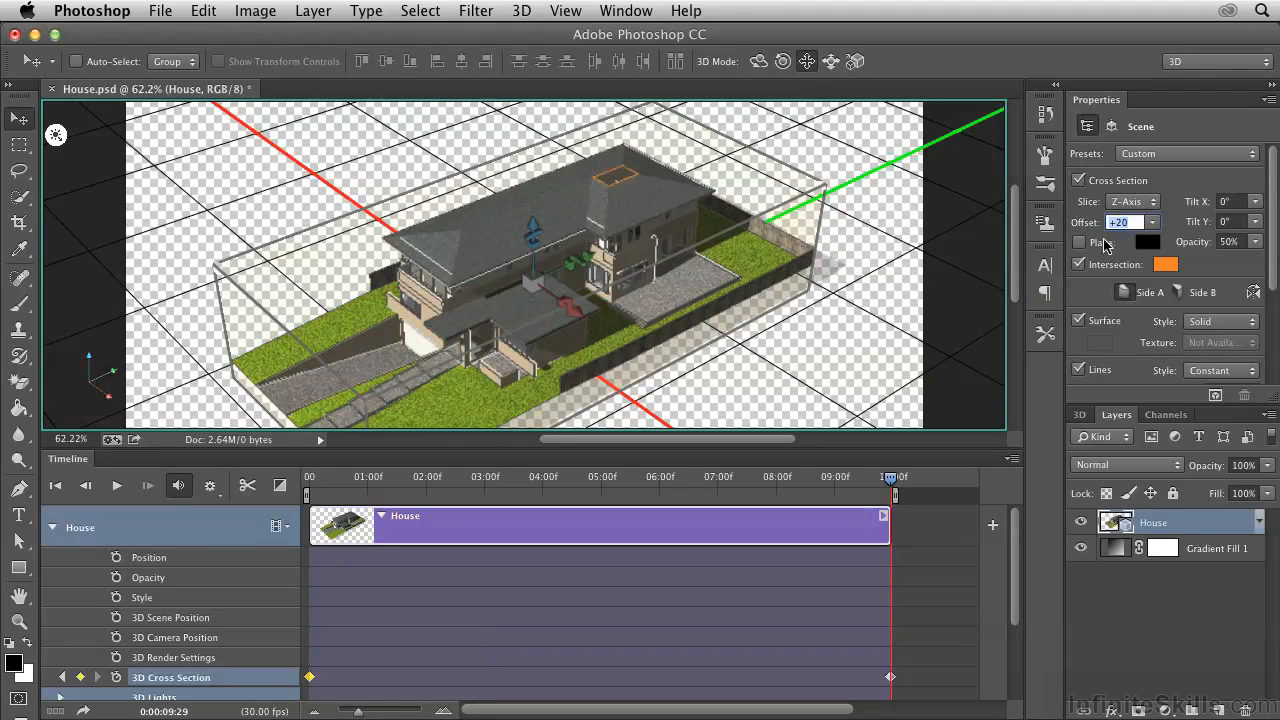
key(Up)
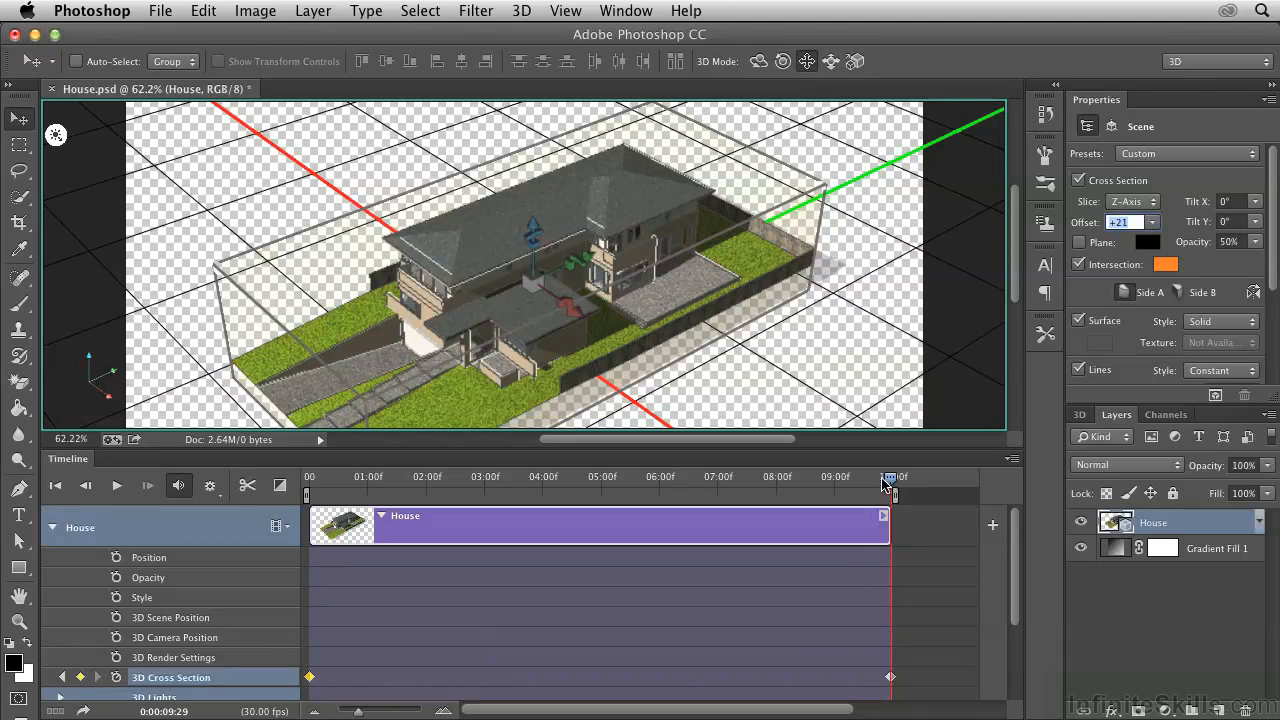
key(Return)
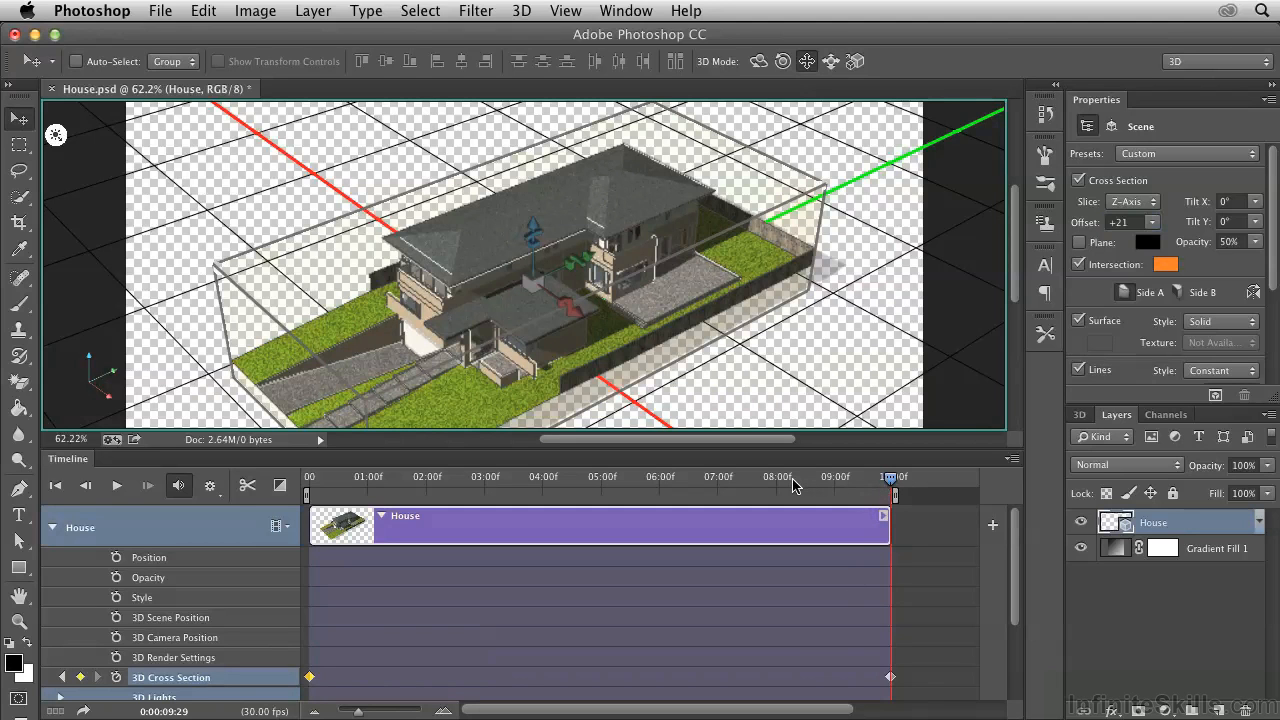
click(792, 482)
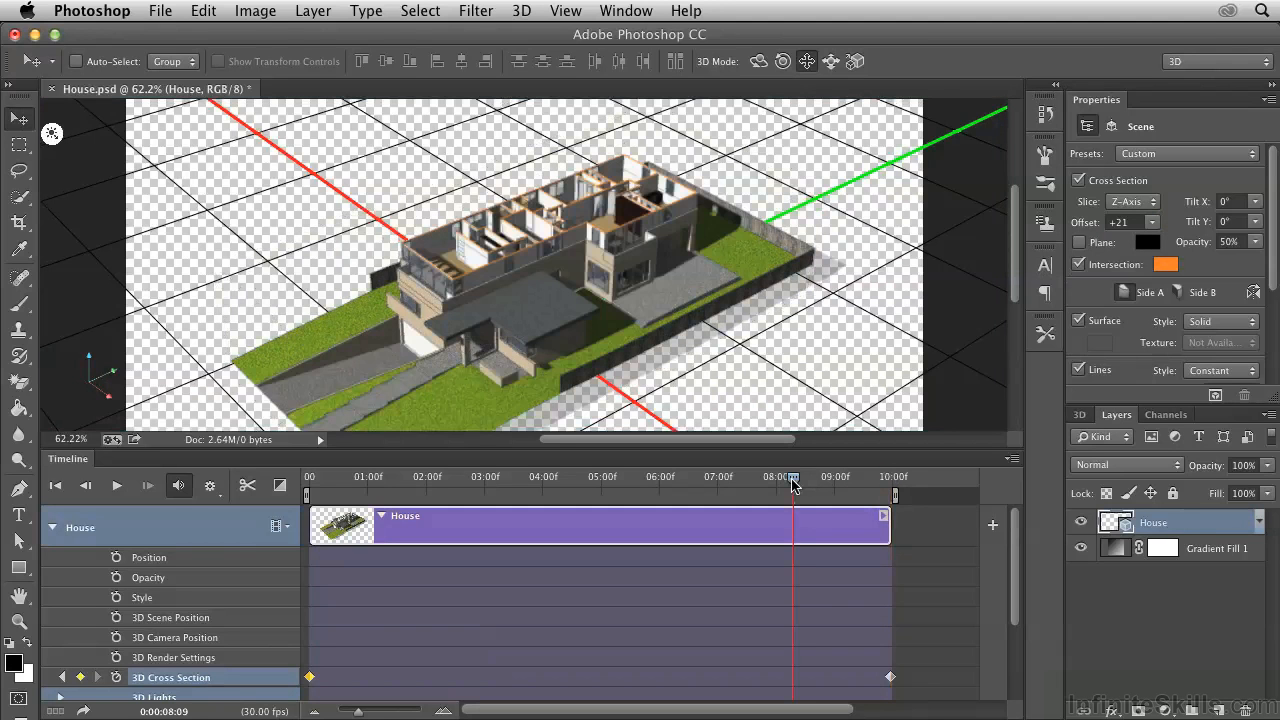
drag(743, 481, 663, 485)
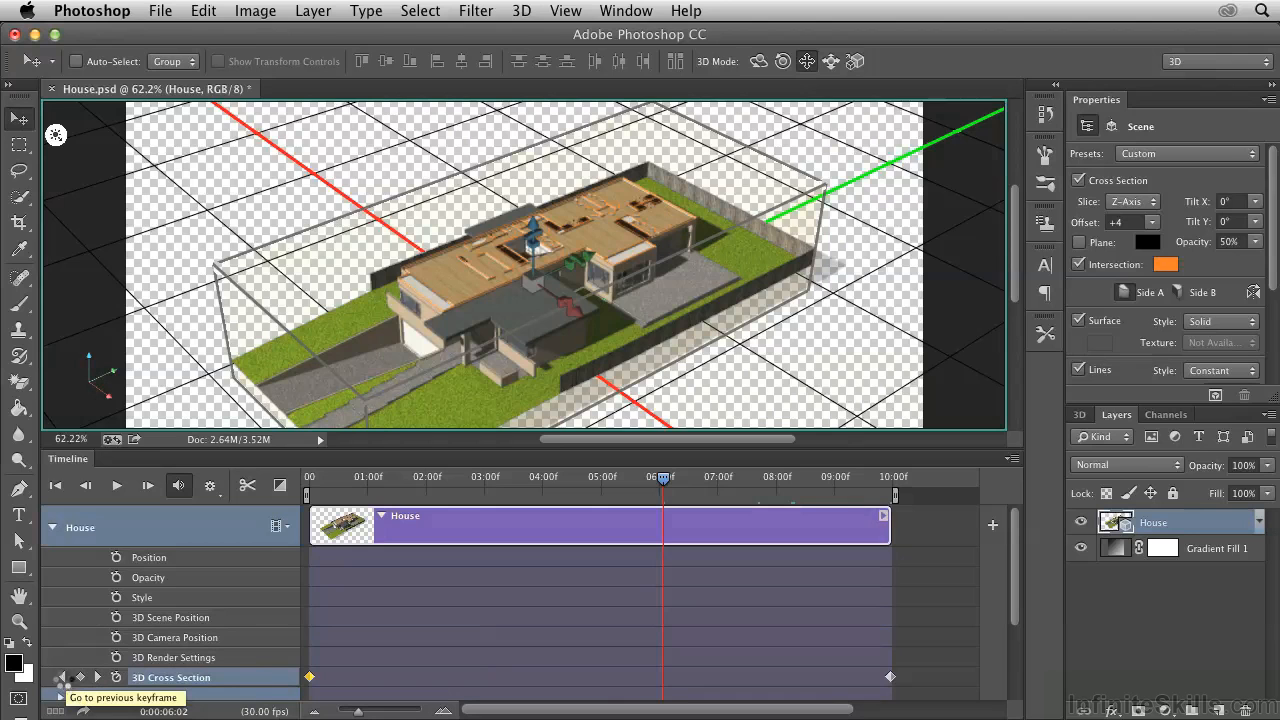
- Return to the first 3D Cross Section keyframe and enable 3D Camera Position keyframing there
click(62, 678)
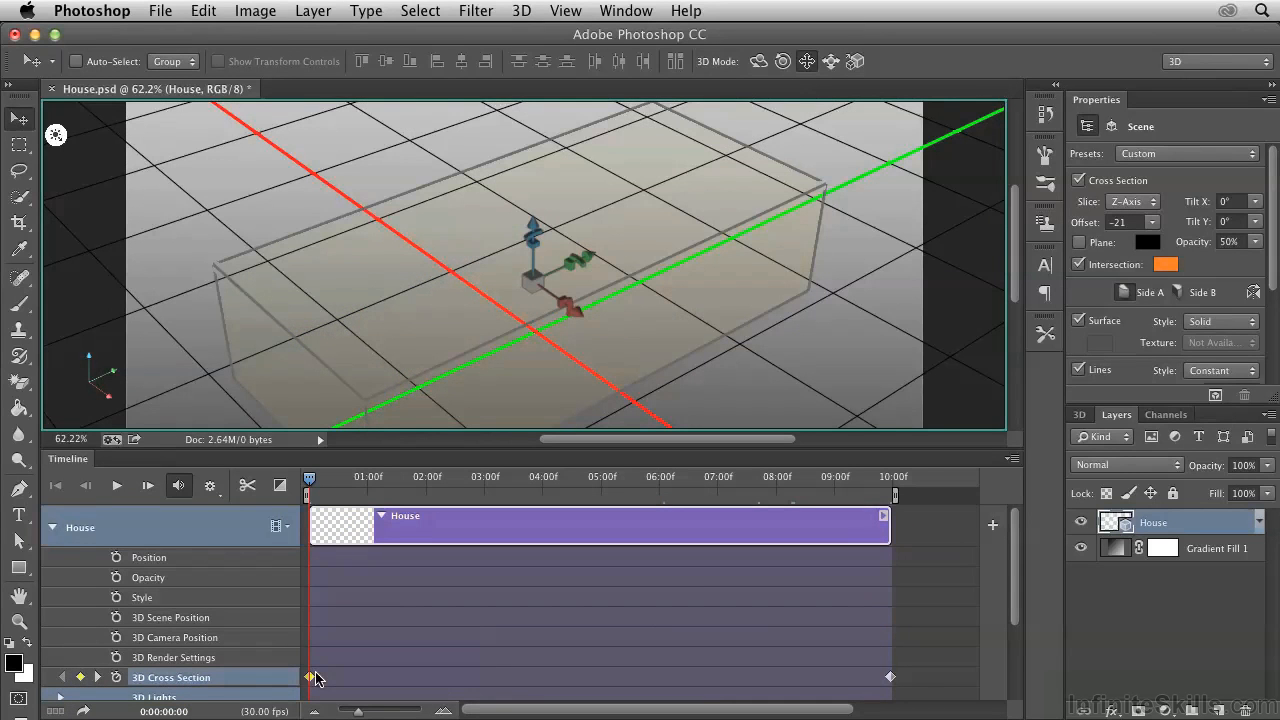
click(116, 638)
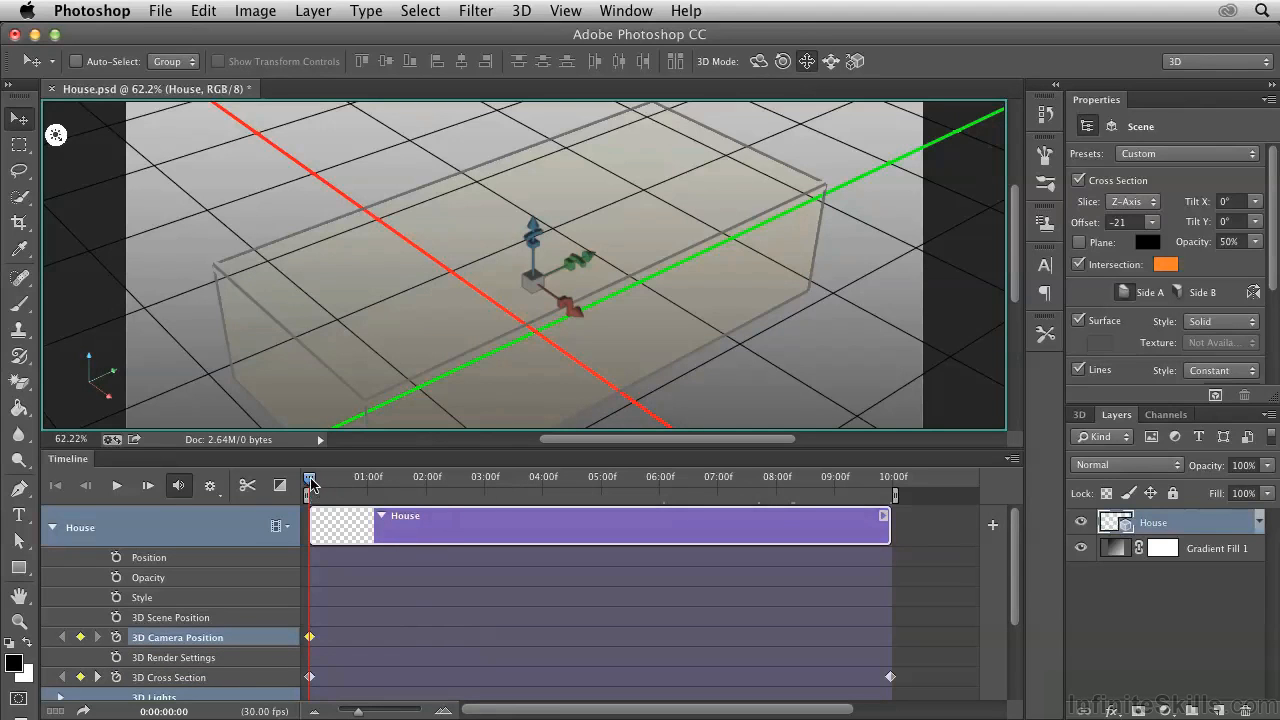
- At about 0:00:04:23, orbit the Current View camera to face the long side of the house, adding a camera keyframe
click(585, 481)
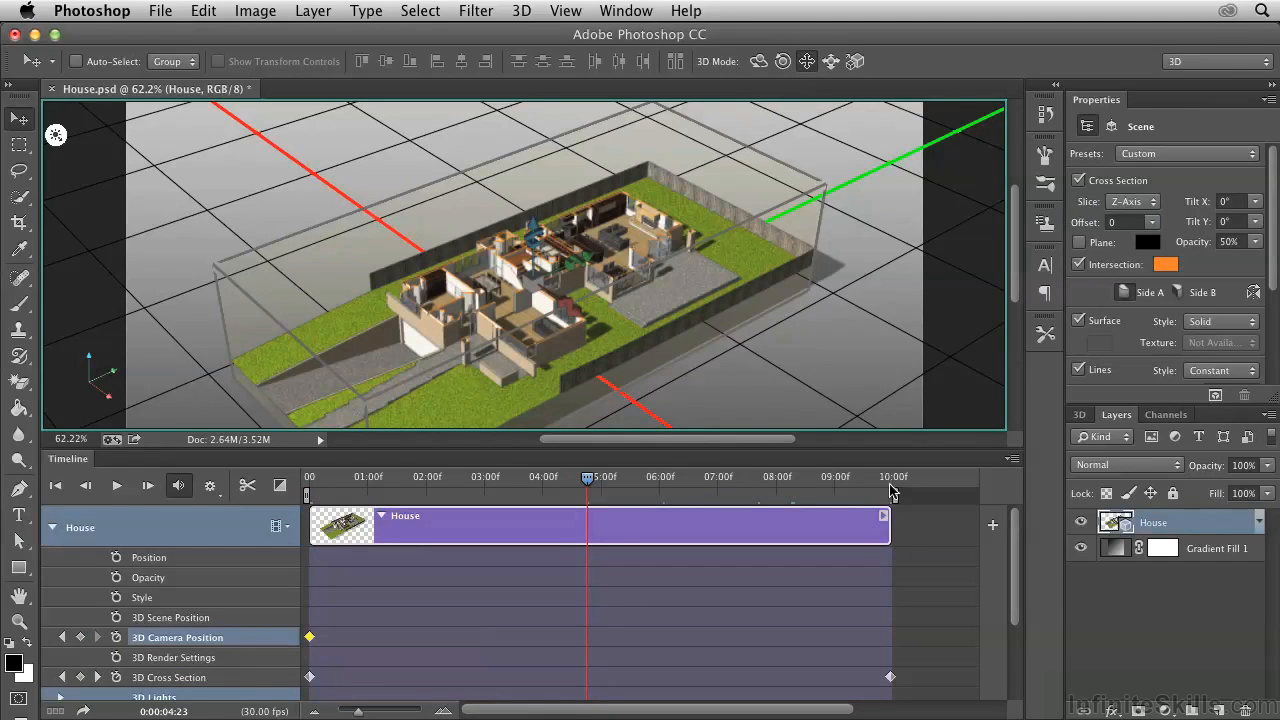
click(1078, 415)
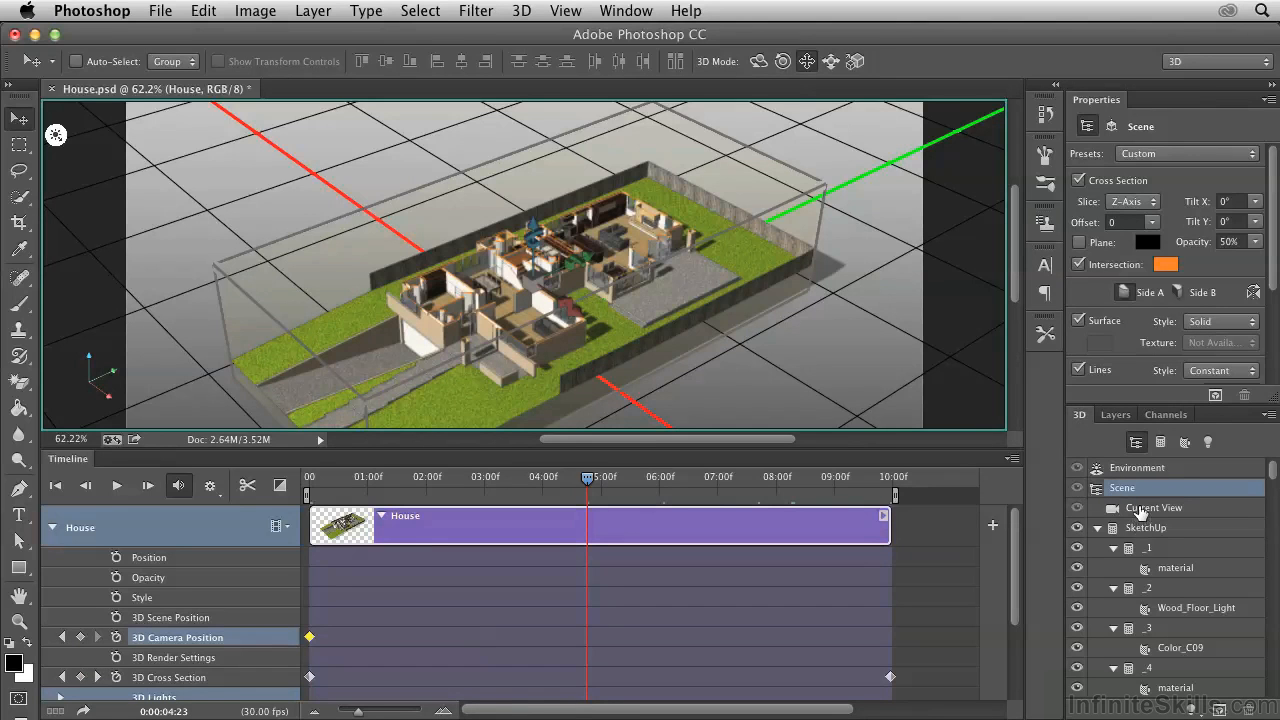
click(1141, 511)
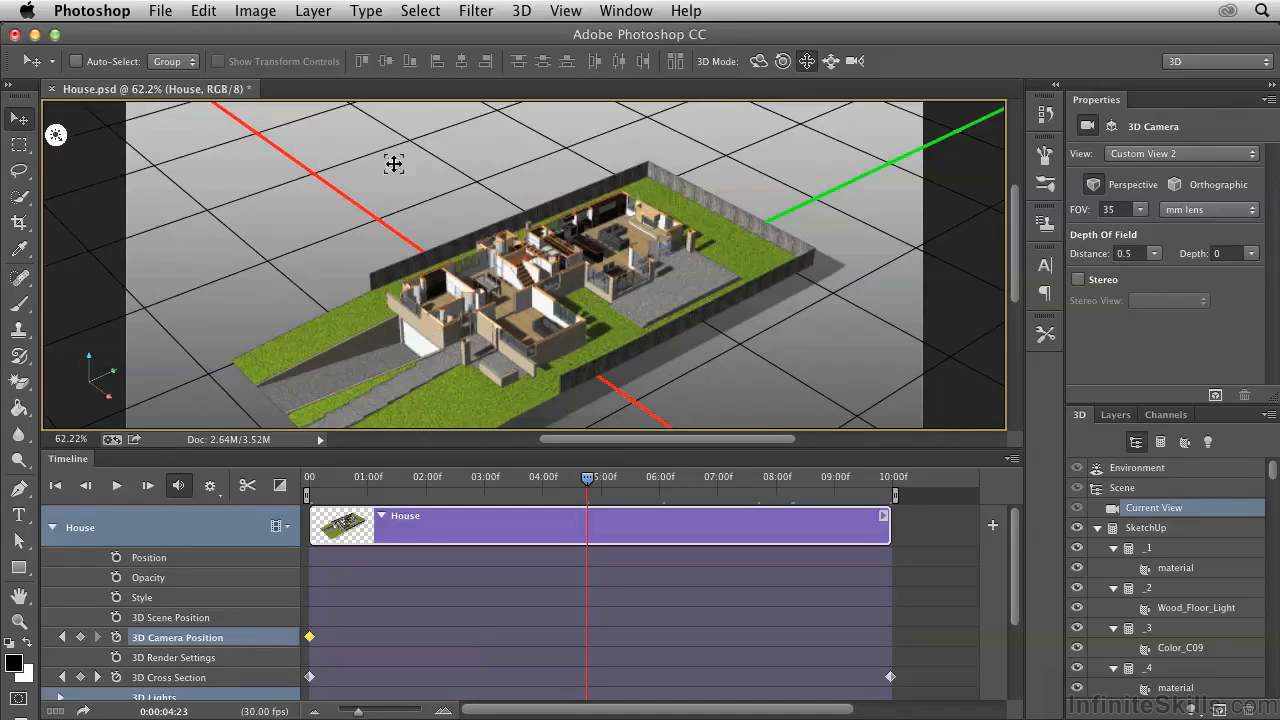
click(756, 66)
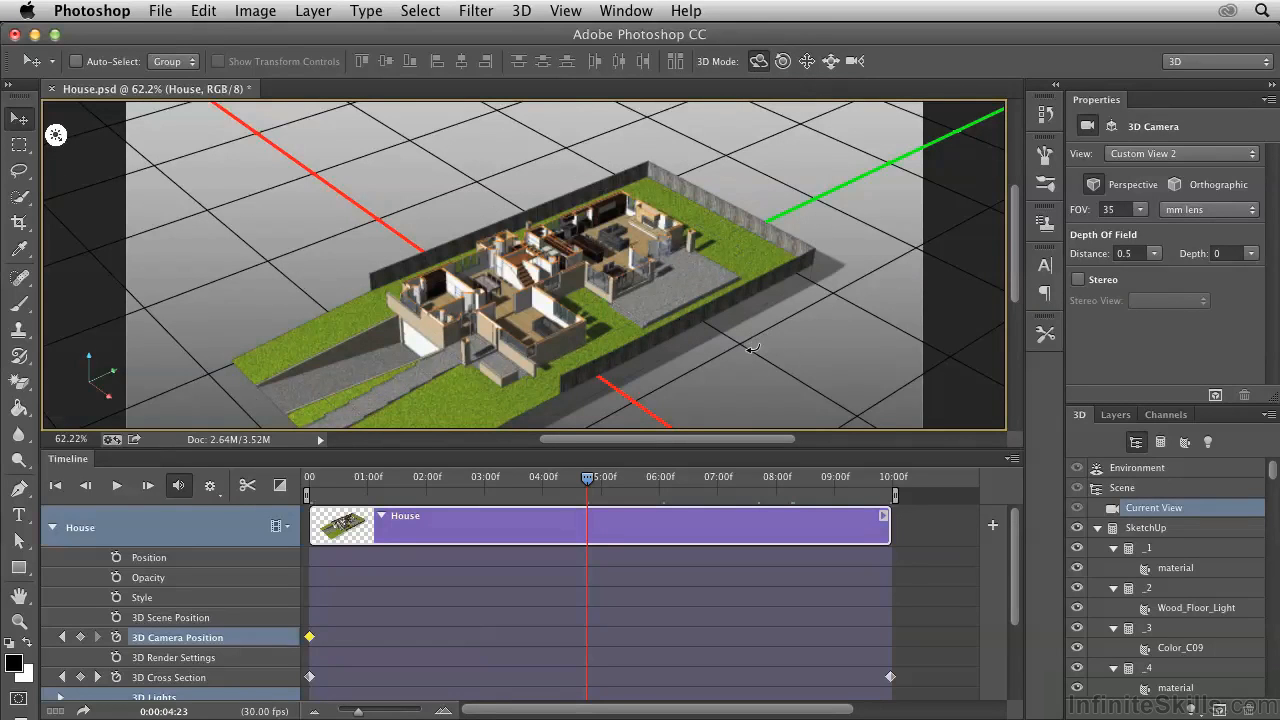
drag(732, 352, 668, 380)
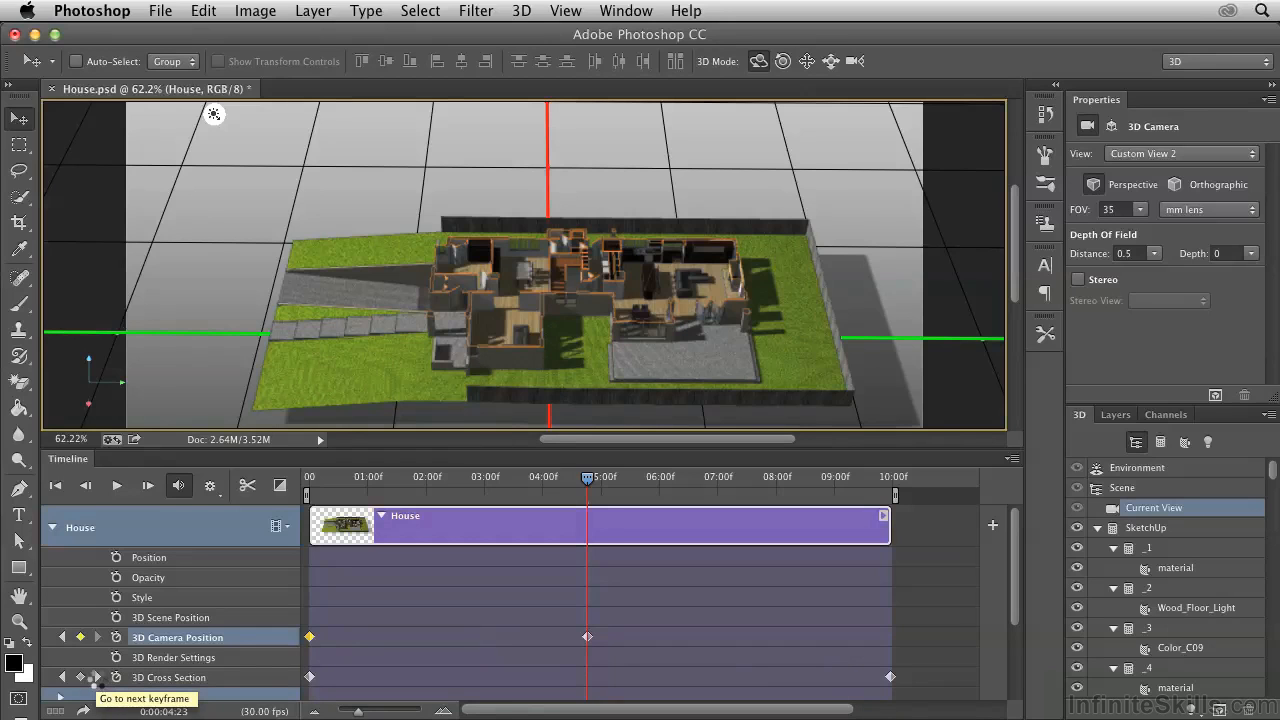
- At the final cross section keyframe, orbit the camera around to the house's far corner and pan to recentre the house
click(97, 678)
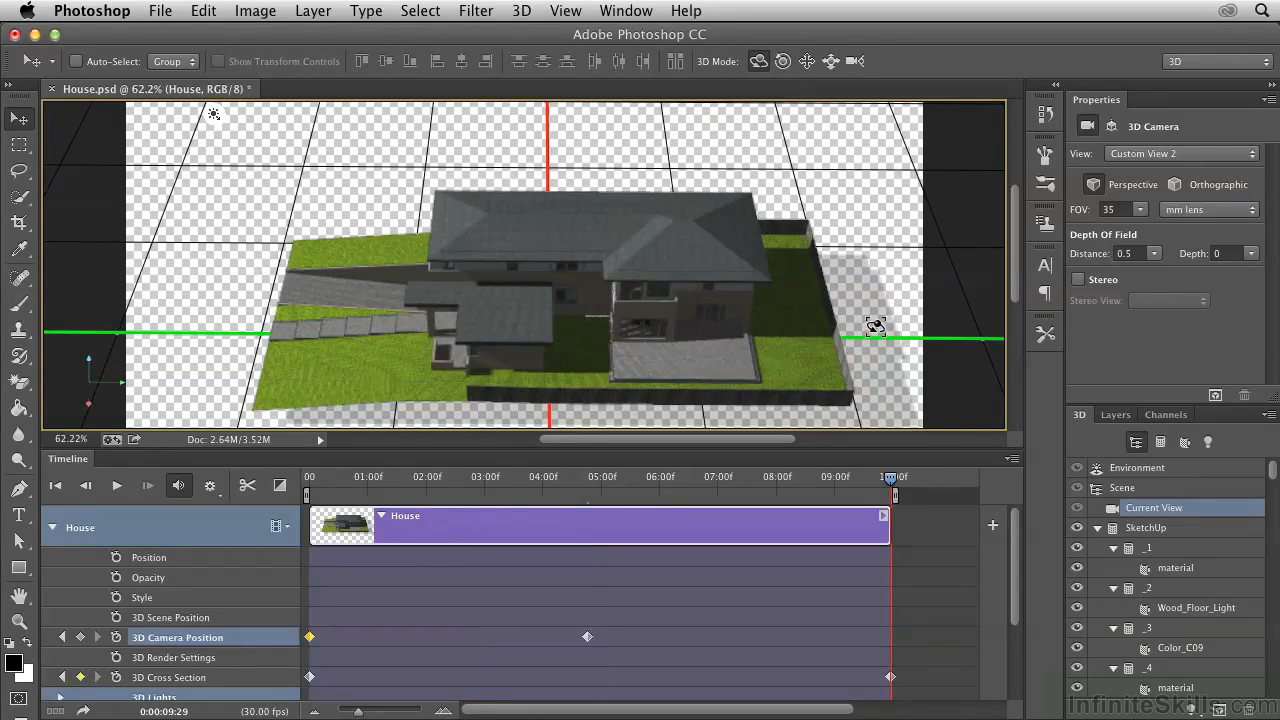
drag(857, 326, 808, 313)
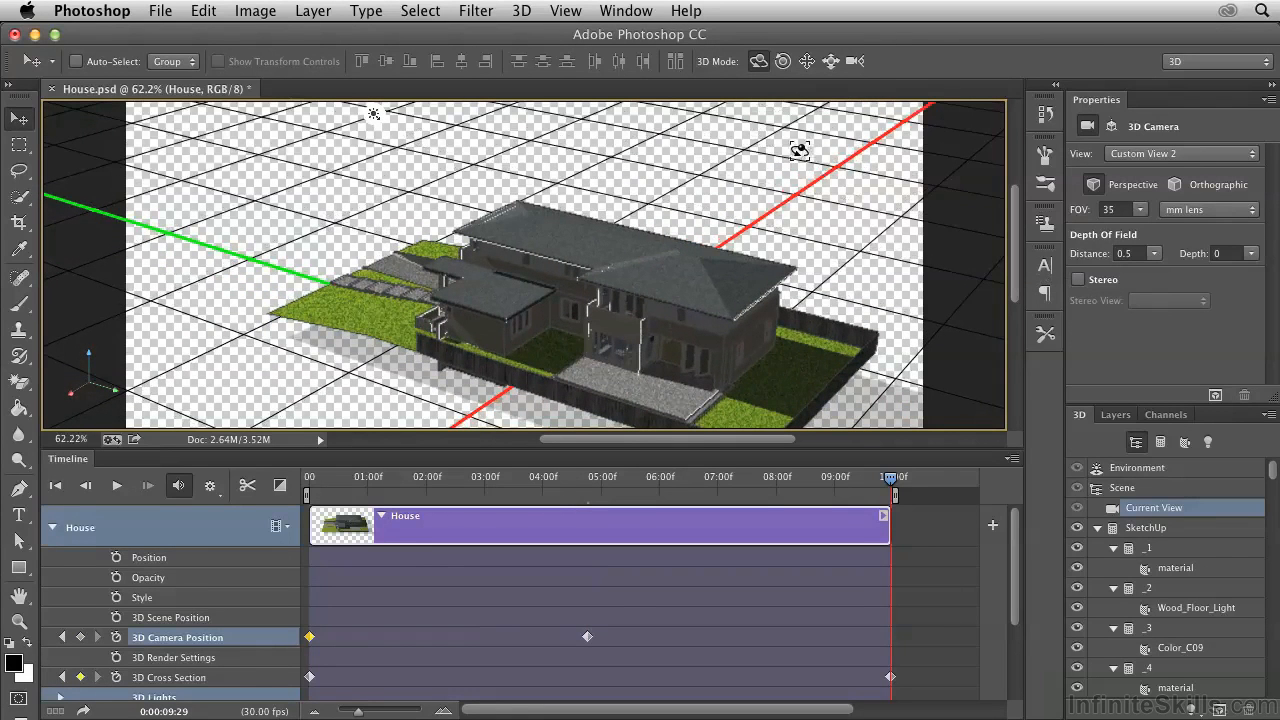
click(806, 63)
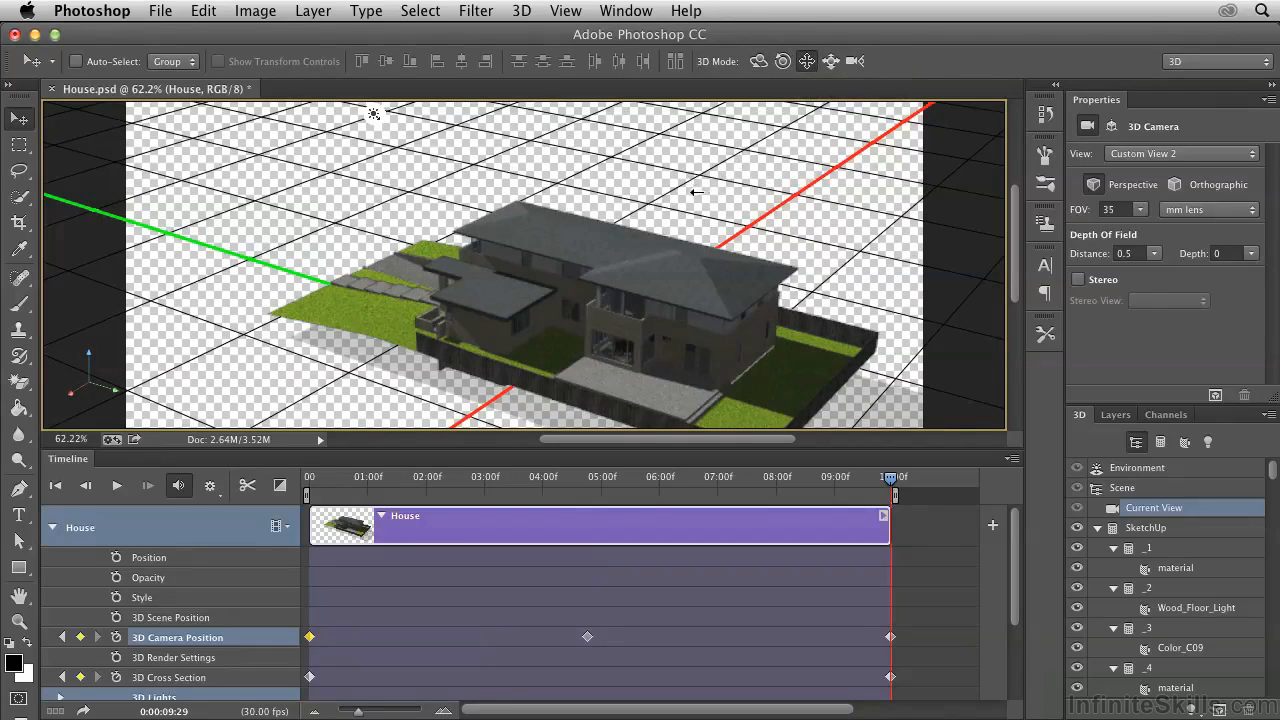
drag(691, 189, 677, 189)
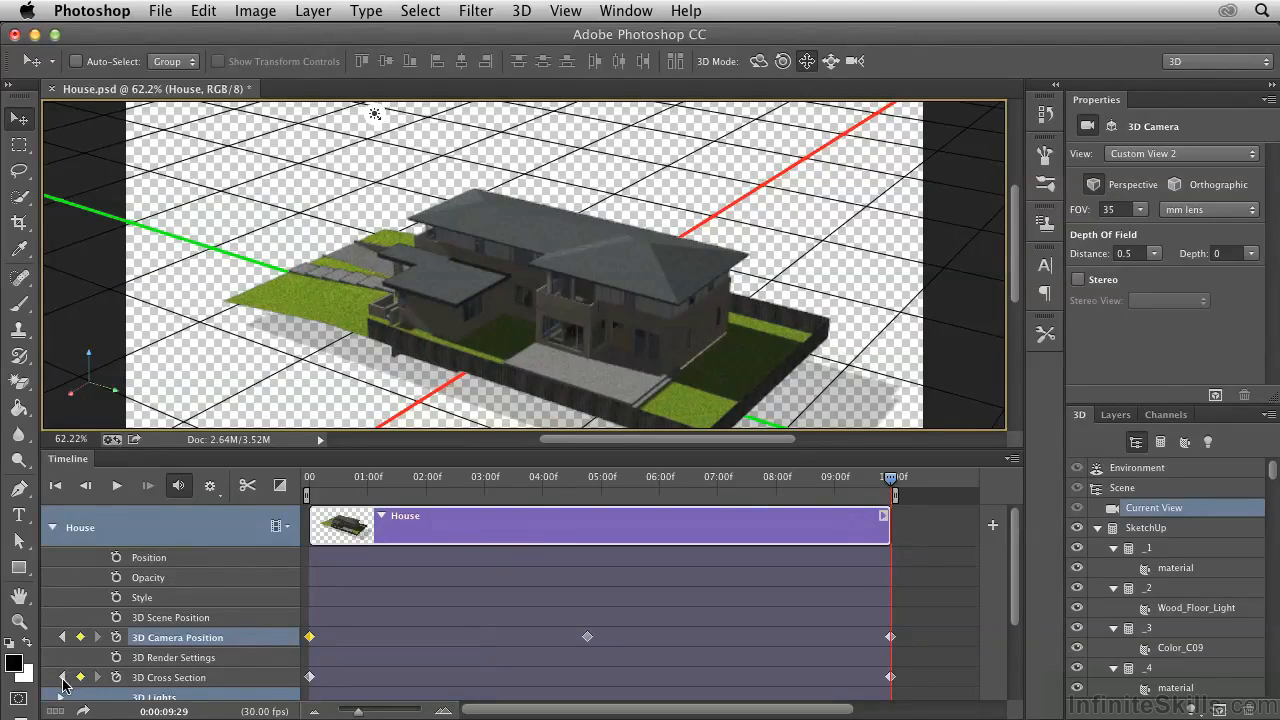
- Preview the combined cross section and camera animation from the first cross section keyframe to 0:00:06:26
click(63, 679)
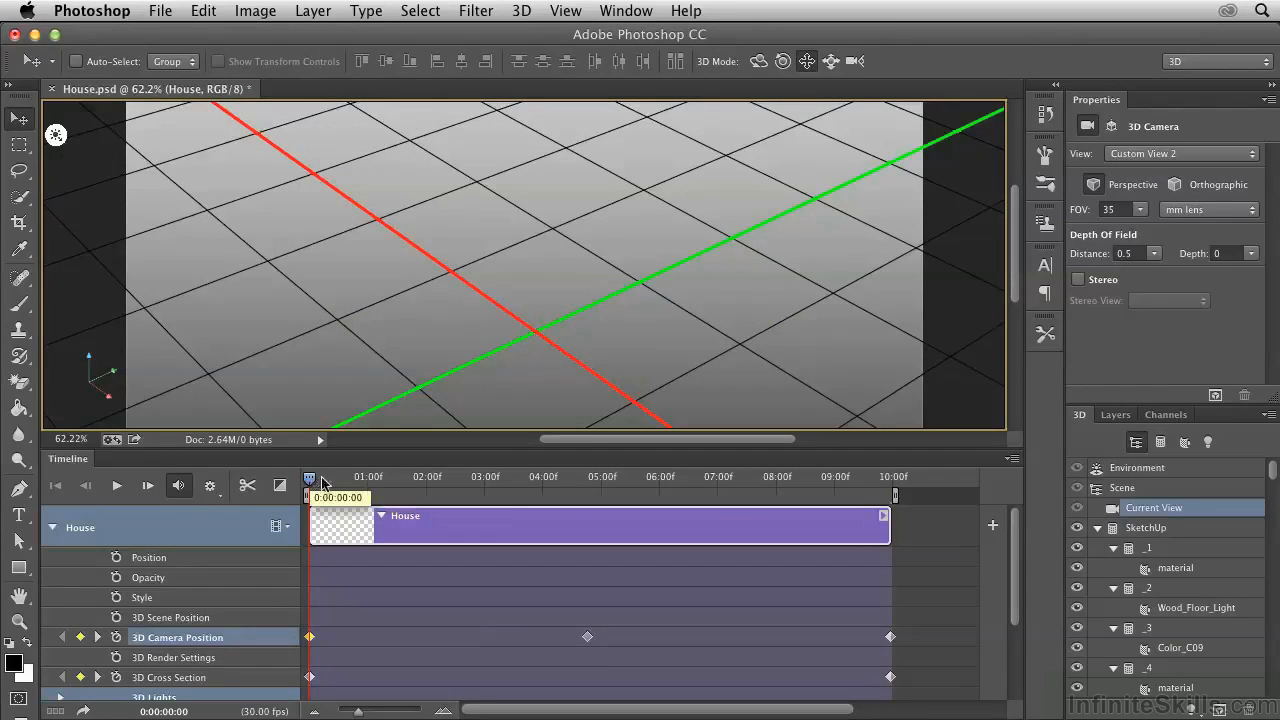
click(418, 481)
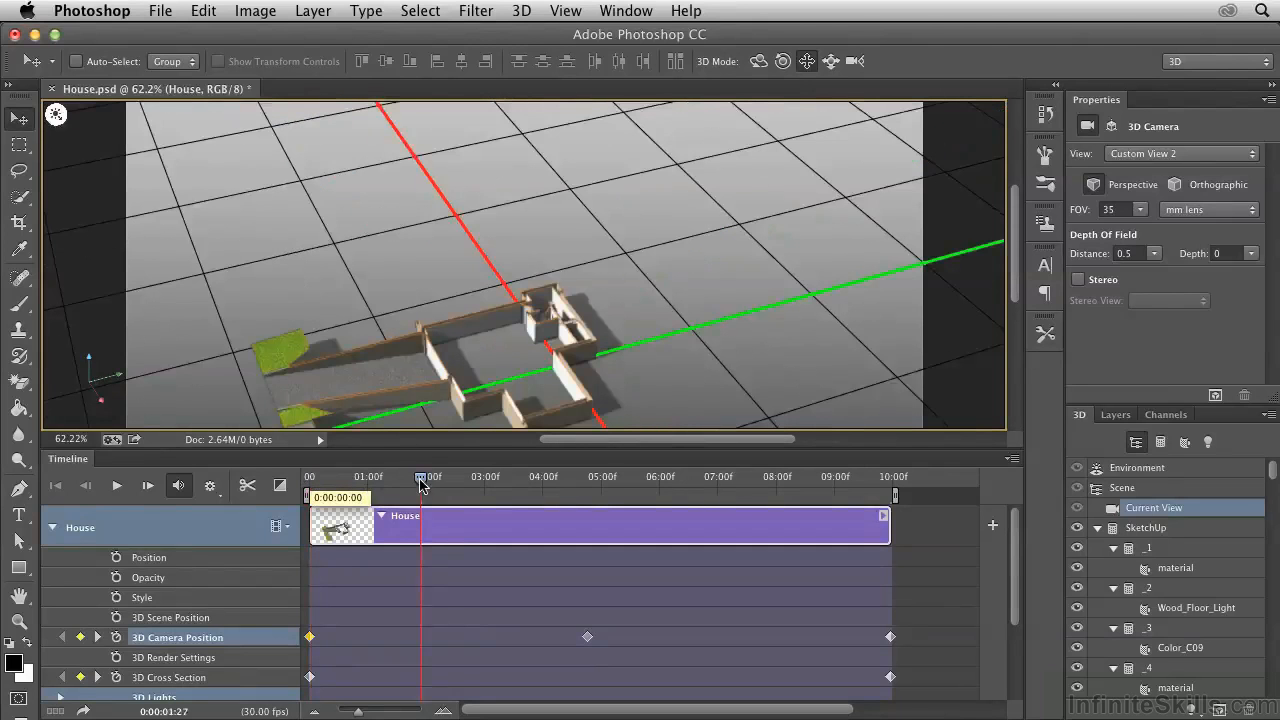
click(494, 481)
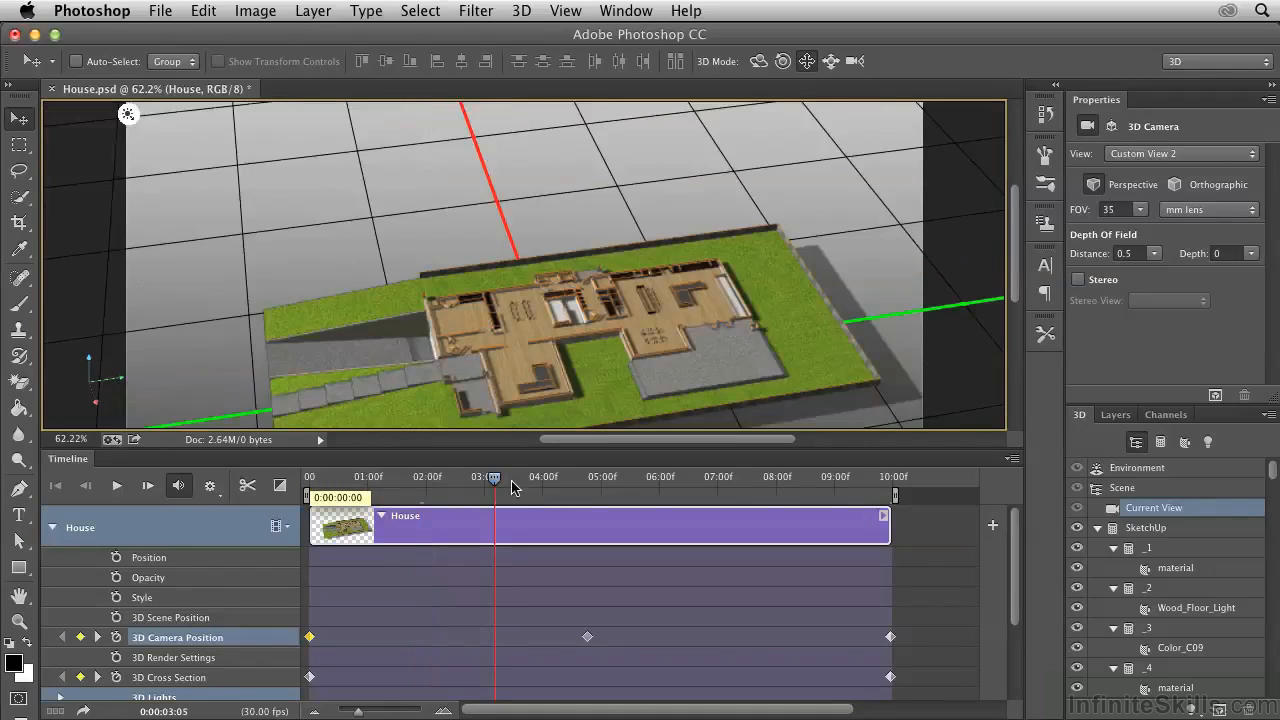
click(512, 481)
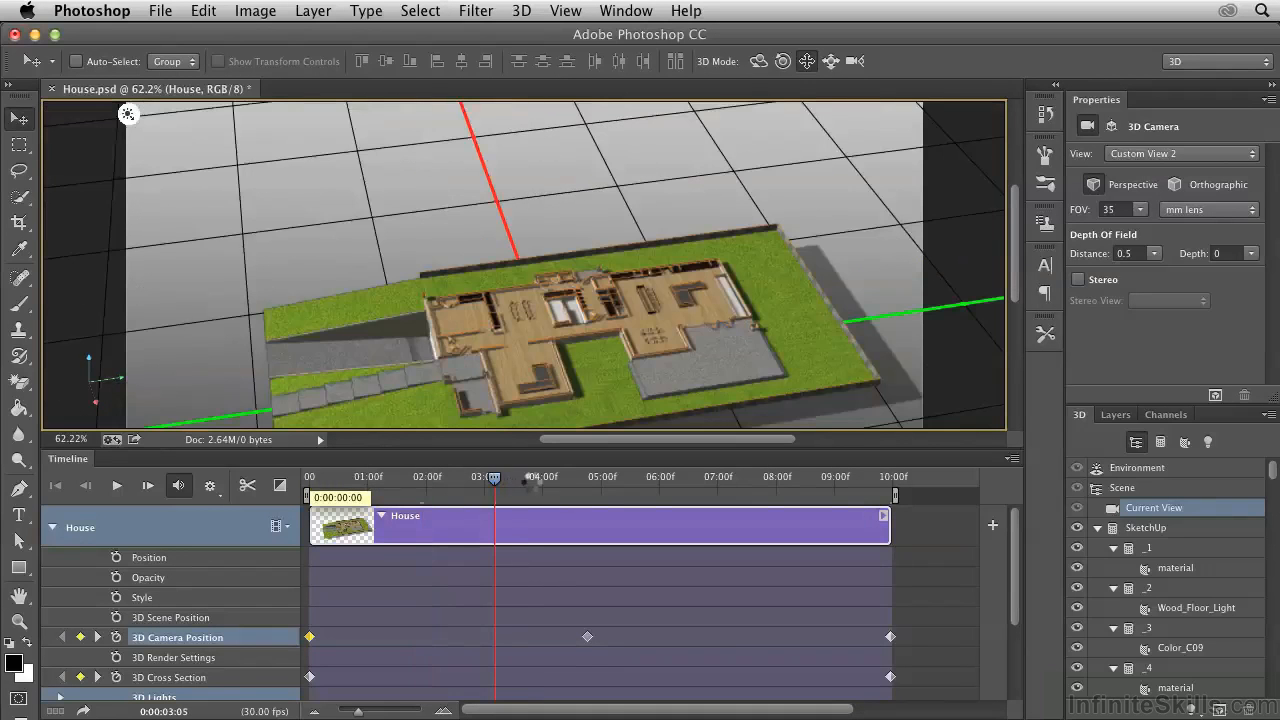
click(594, 485)
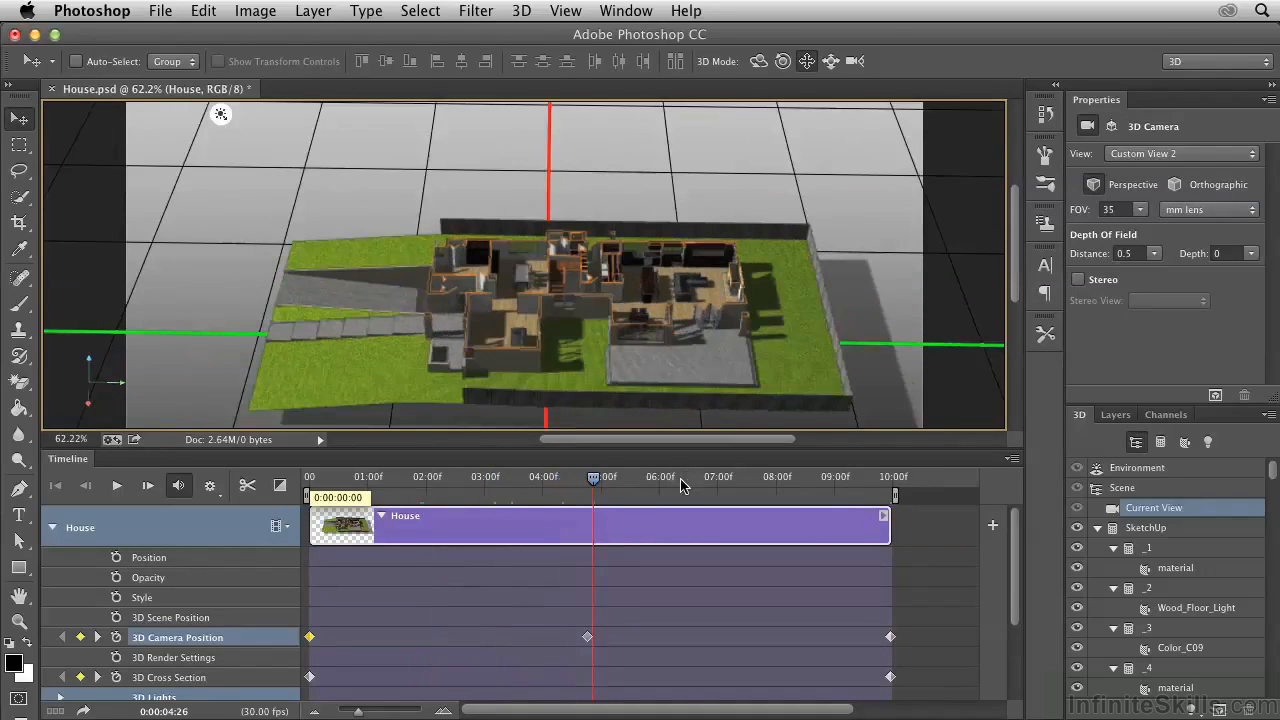
click(681, 482)
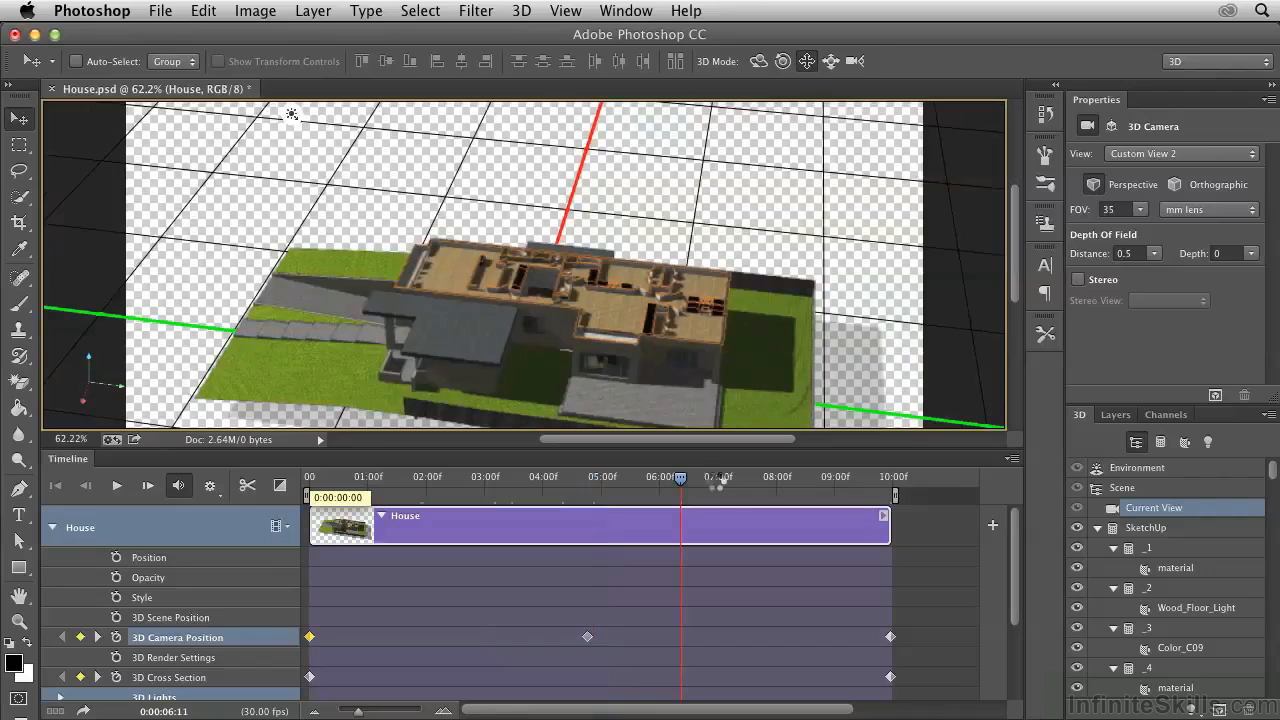
click(712, 480)
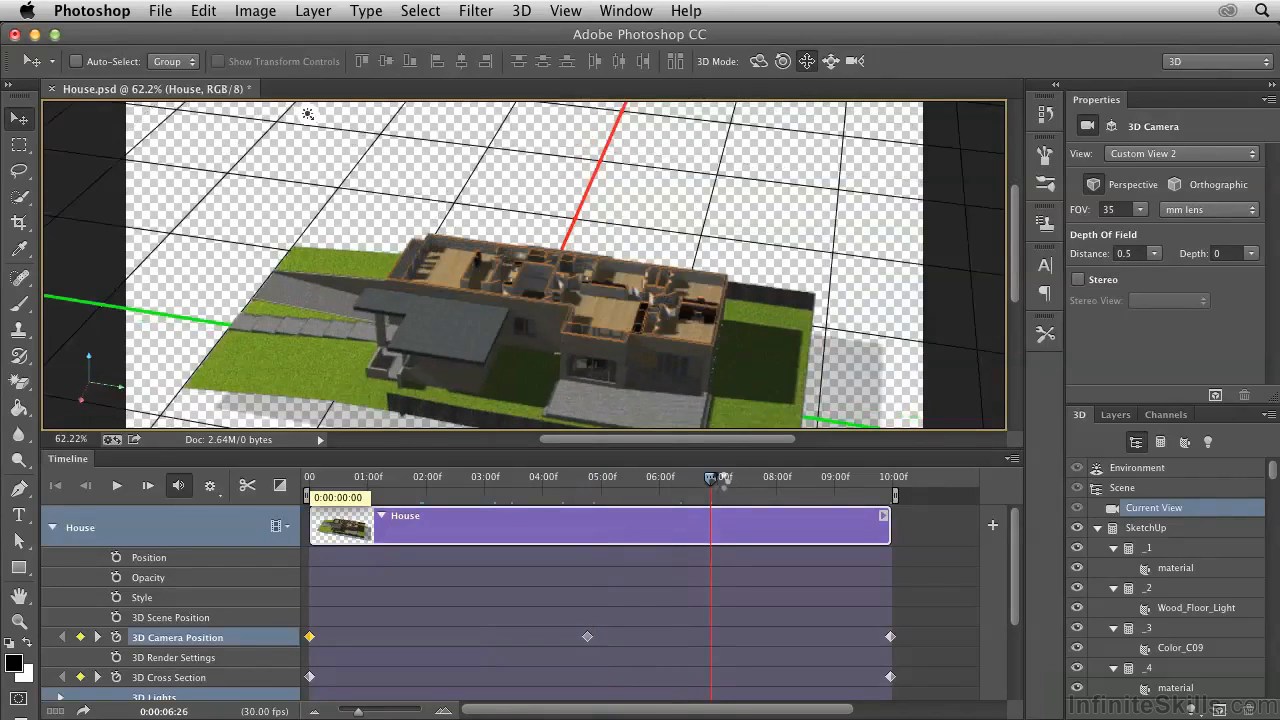
- Advance five frames from 0:00:06:26 and return frame by frame to check the motion
key(Right)
key(Right)
key(Right)
key(Right)
key(Right)
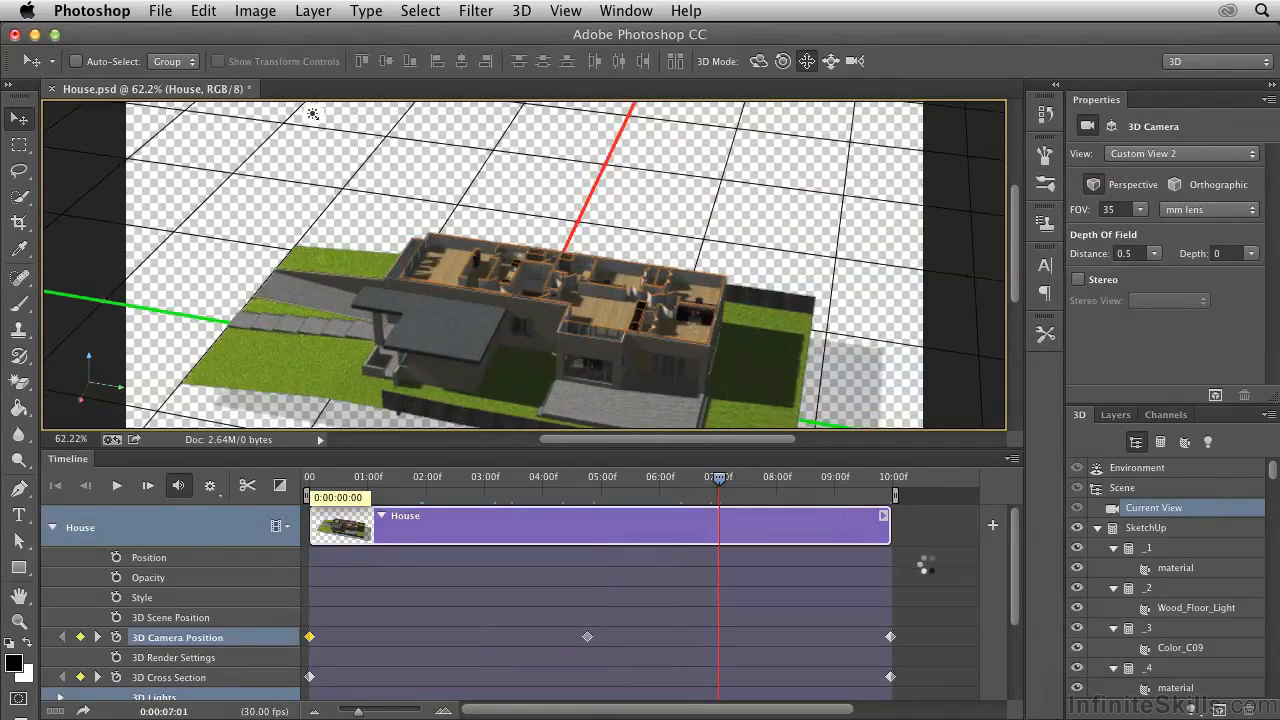
key(Left)
key(Left)
key(Left)
key(Left)
key(Left)
- Extend the Gradient Fill 1 clip to the end of the ten-second House clip and render the timeline as the video House.mp4
drag(1016, 560, 1016, 628)
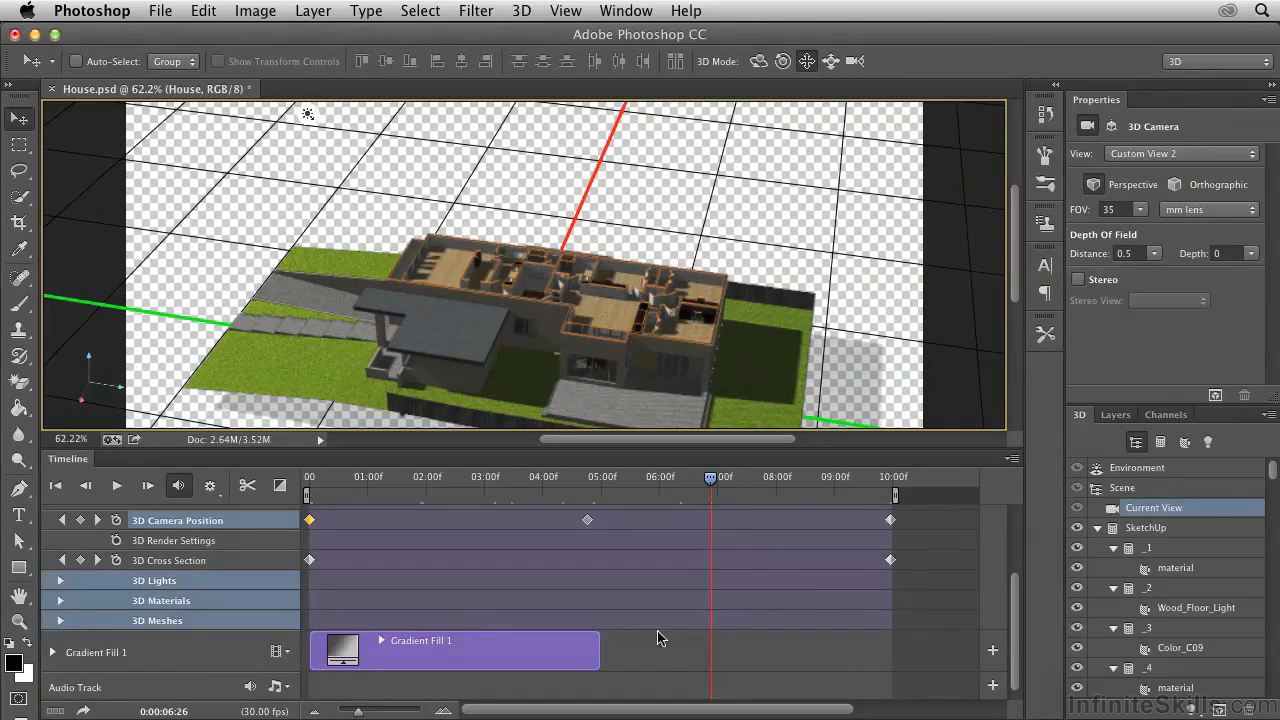
drag(601, 652, 881, 654)
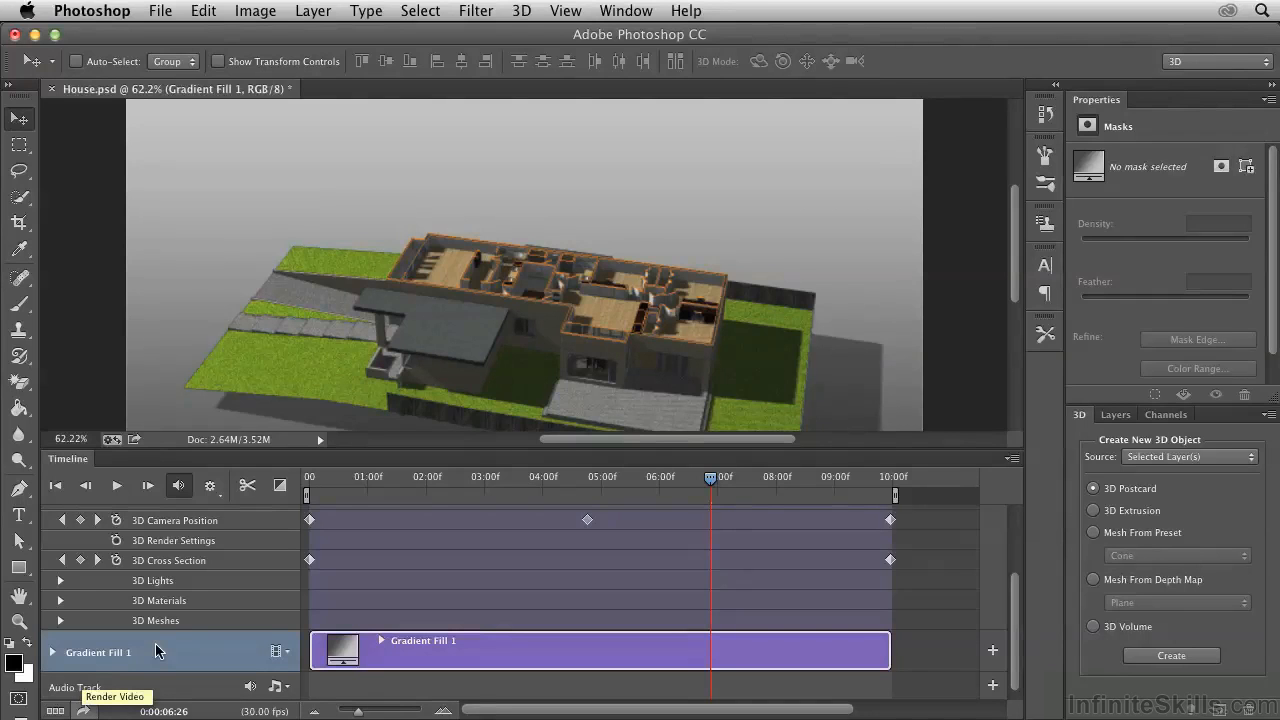
click(83, 711)
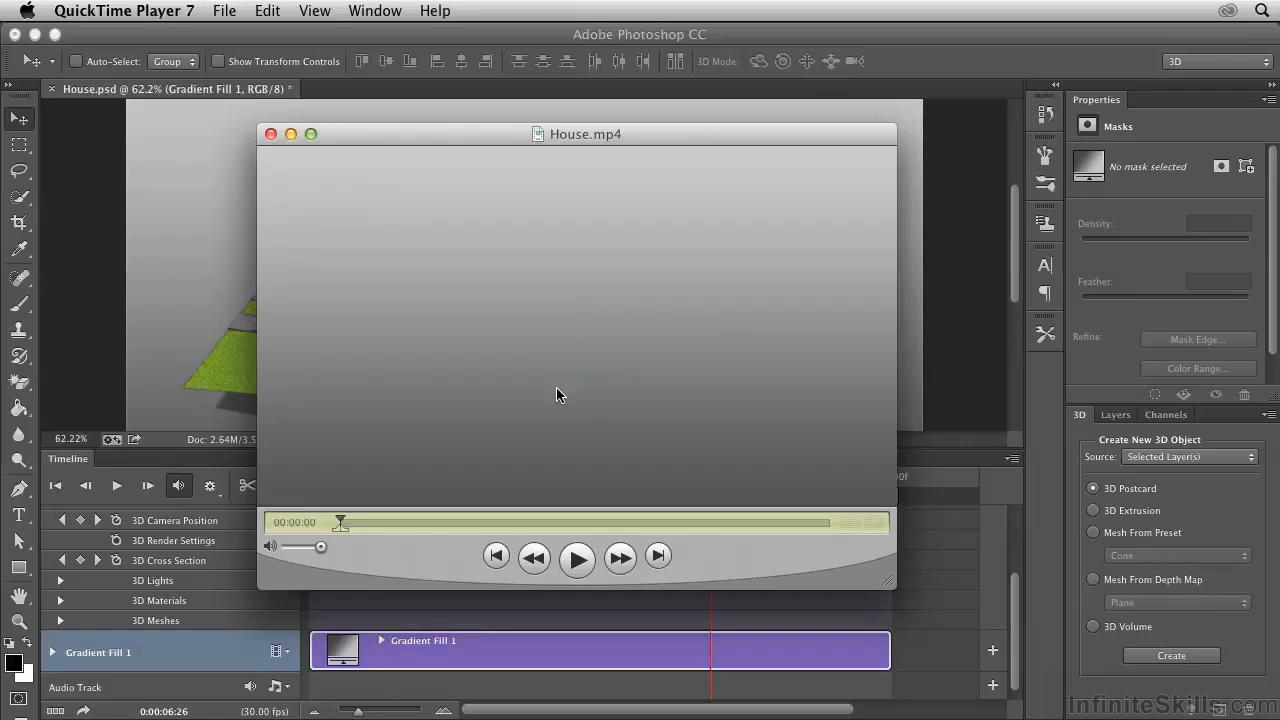
- Watch the rendered House.mp4 full screen in QuickTime Player, and exit full screen at the end
key(super+f)
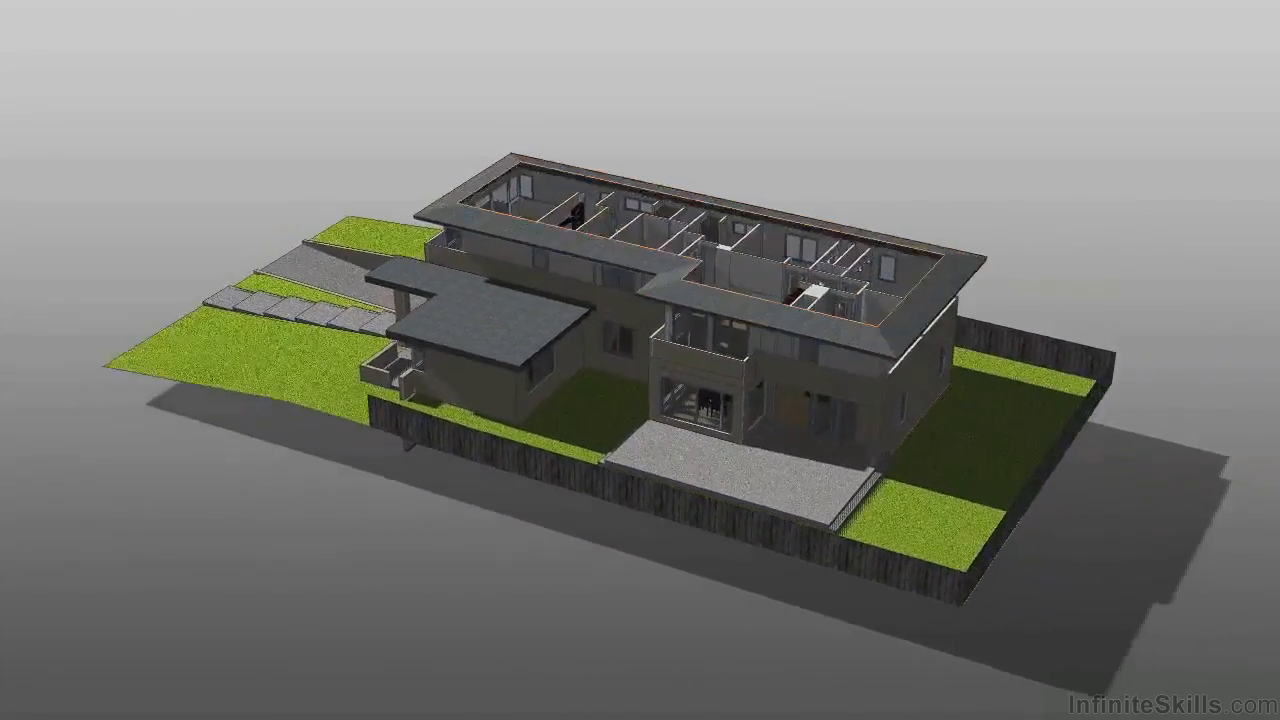
key(Escape)
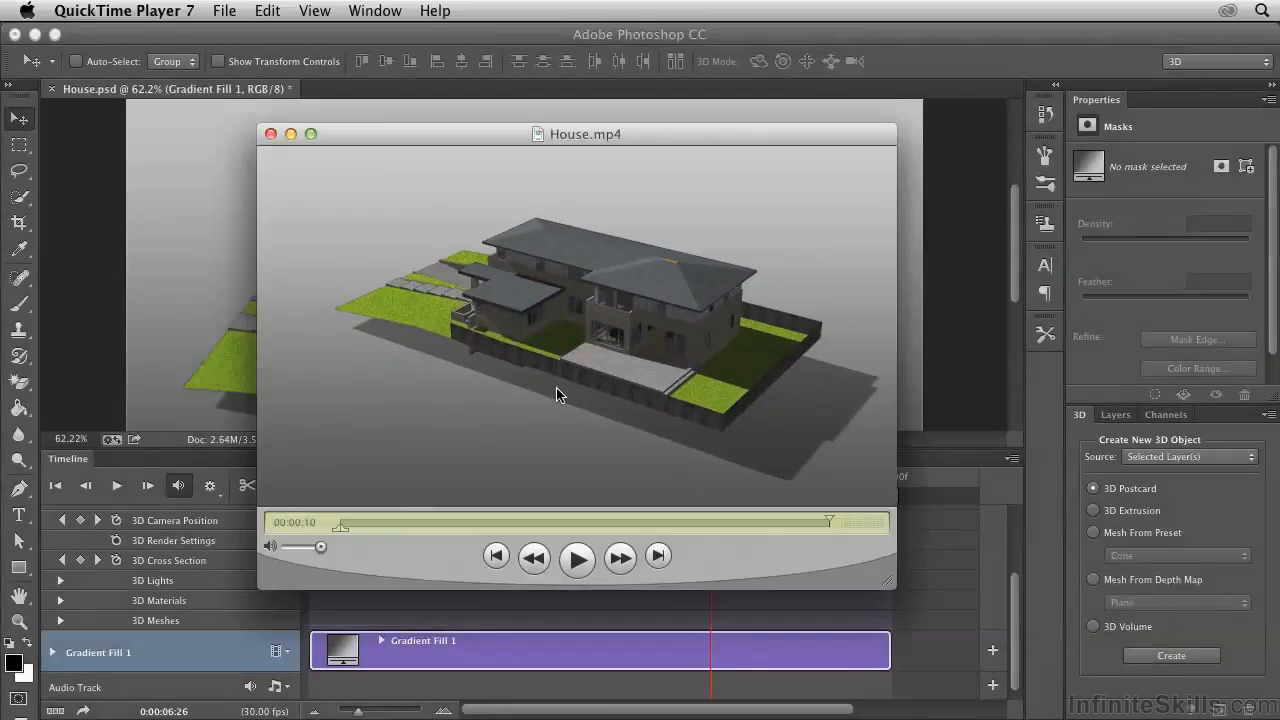